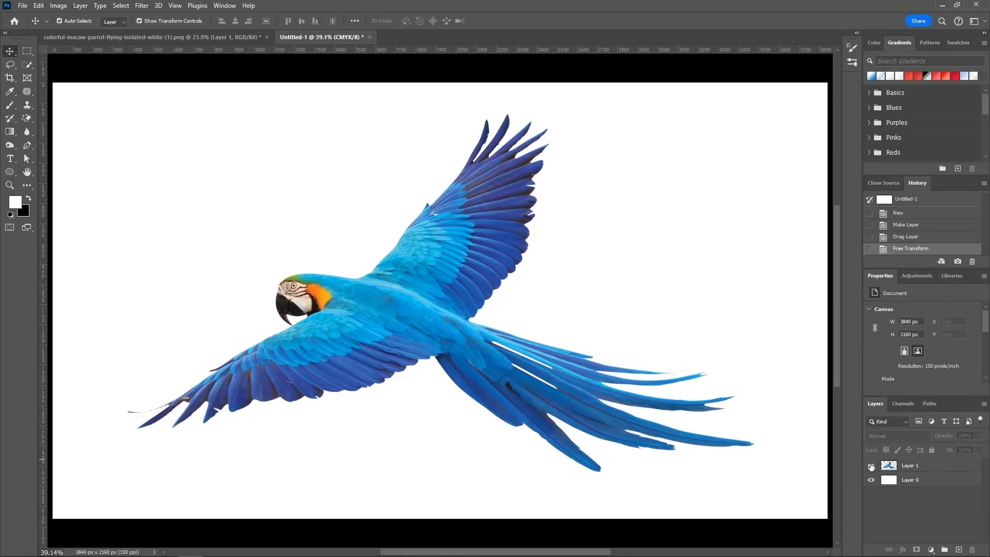
Hide the parrot layer and add the white text BIRD in Morganite Black near the middle of the canvas
{"action": "left_click", "coordinate": [392, 225]}
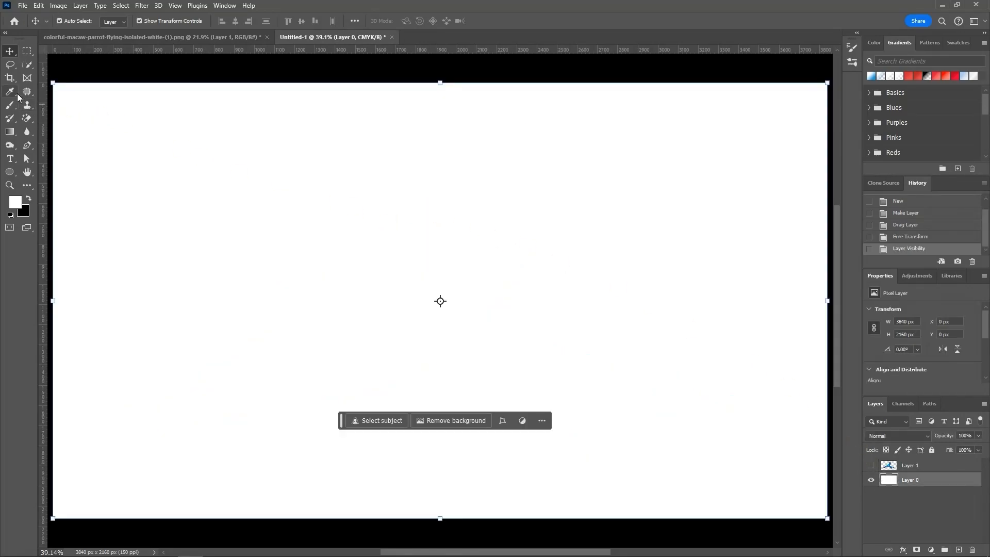
{"action": "left_click", "coordinate": [10, 159]}
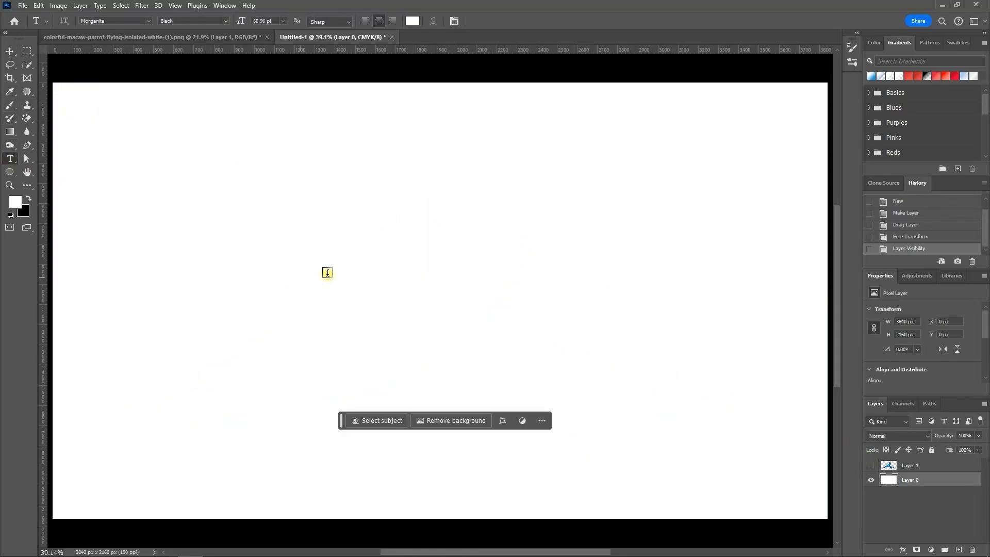
{"action": "left_click", "coordinate": [402, 286]}
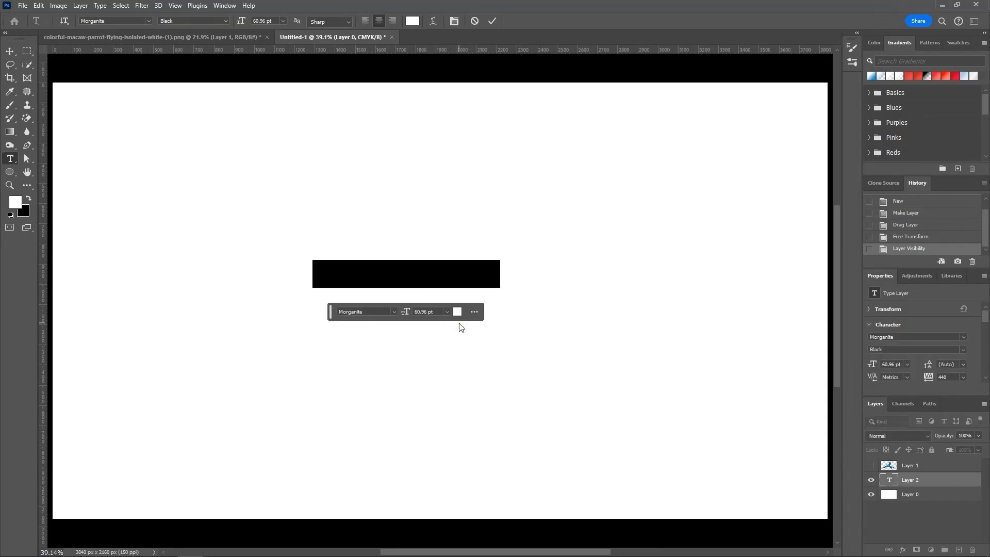
{"action": "key", "text": "BackSpace"}
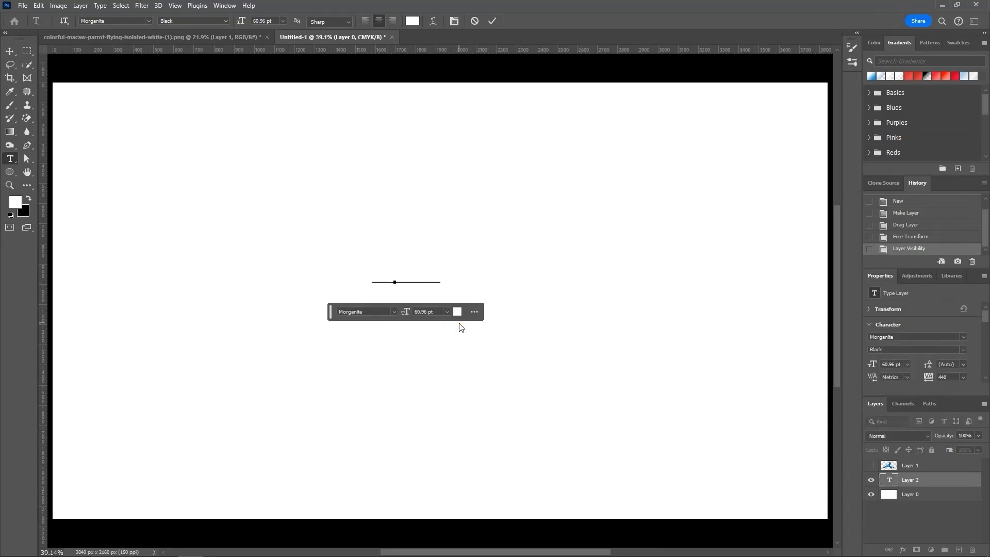
{"action": "left_click", "coordinate": [493, 21]}
Scale the BIRD text up proportionally to about 789%
{"action": "left_click", "coordinate": [9, 52]}
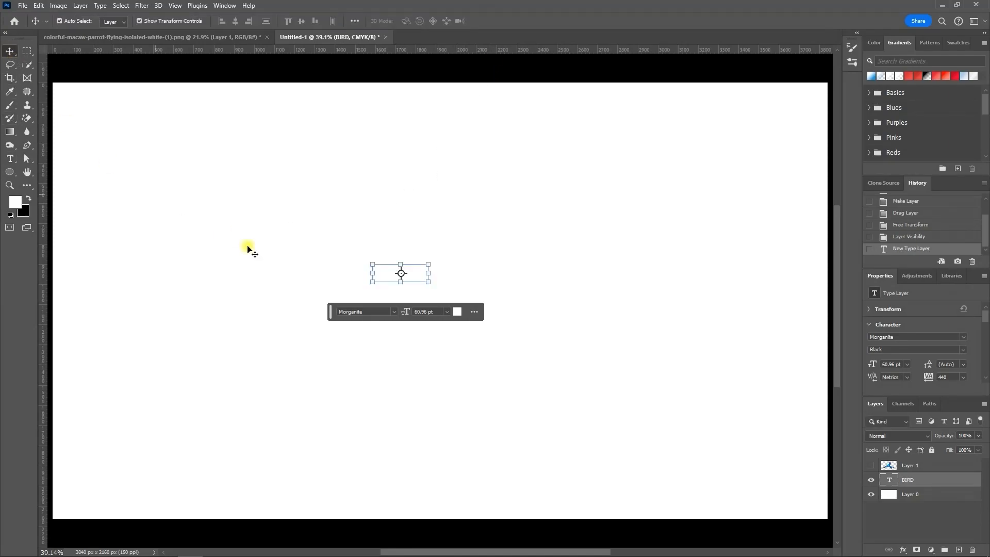
{"action": "left_click_drag", "start_coordinate": [426, 273], "coordinate": [673, 286]}
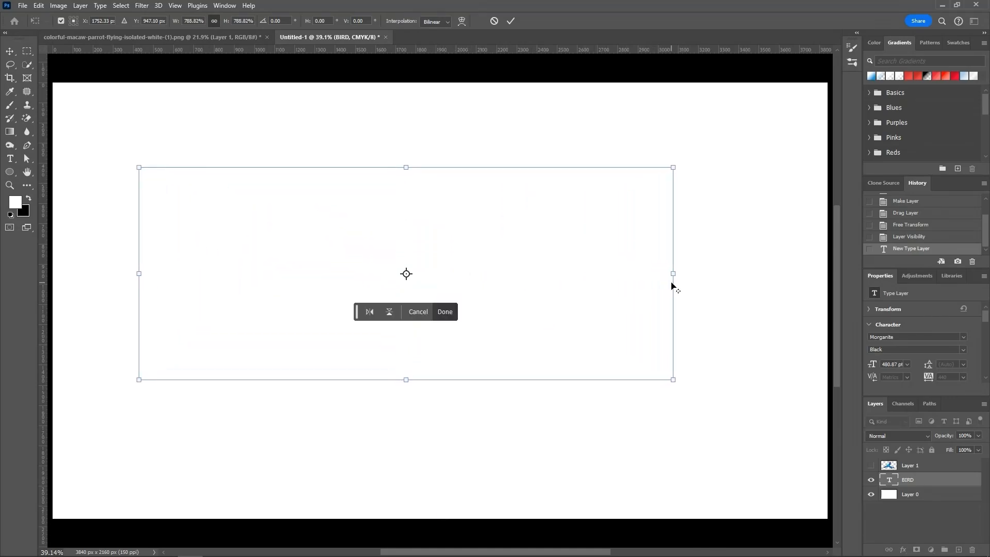
{"action": "left_click", "coordinate": [509, 21]}
Add a Solid Color fill layer directly above Layer 0 with the colour 367ec1
{"action": "left_click", "coordinate": [922, 494]}
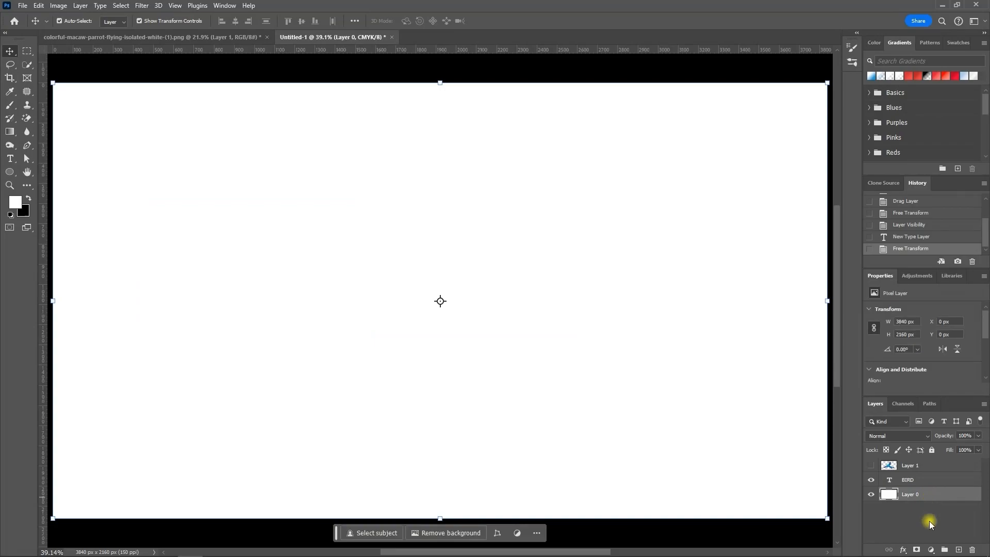
{"action": "left_click", "coordinate": [930, 549]}
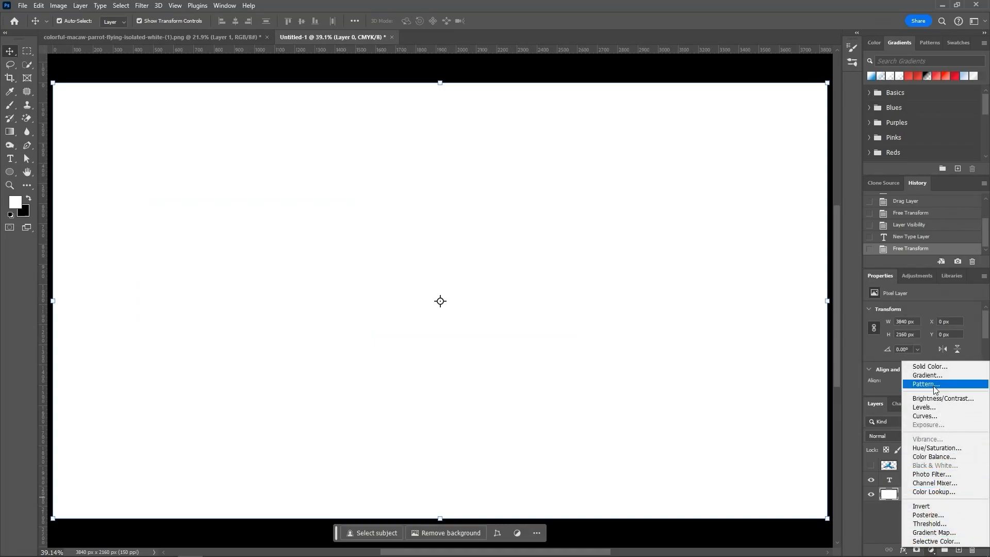
{"action": "left_click", "coordinate": [928, 367]}
{"action": "left_click_drag", "start_coordinate": [767, 454], "coordinate": [728, 460]}
{"action": "key", "text": "BackSpace"}
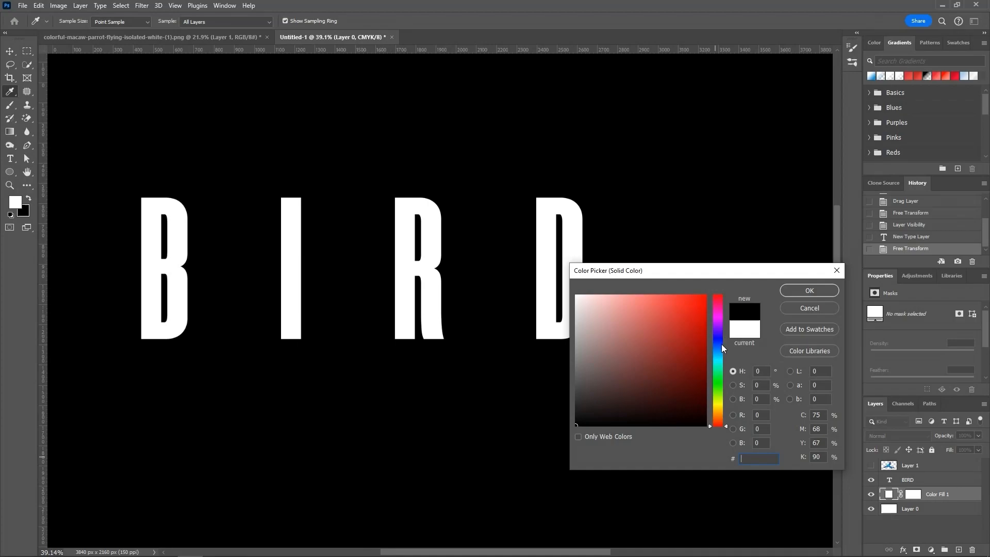
{"action": "type", "text": "367ec1"}
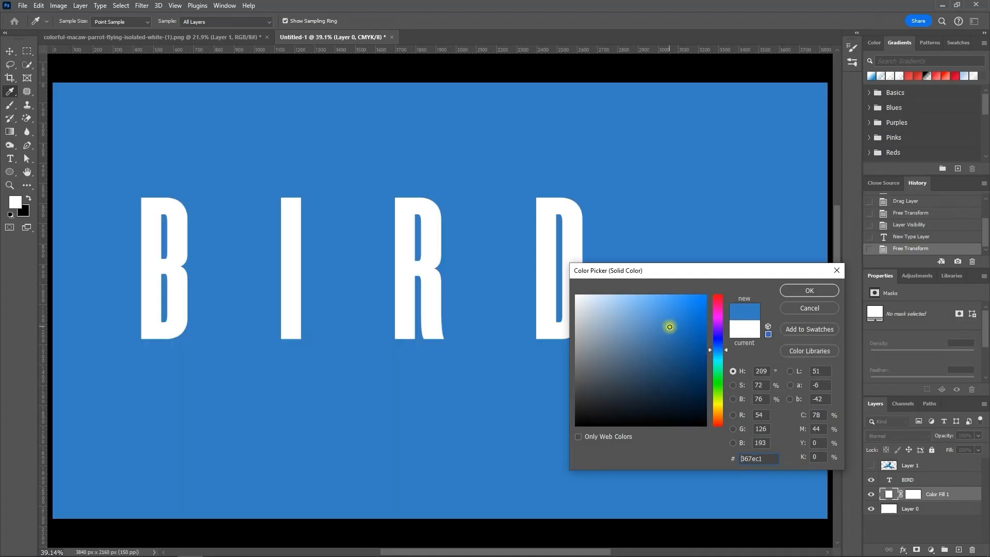
{"action": "left_click", "coordinate": [790, 291]}
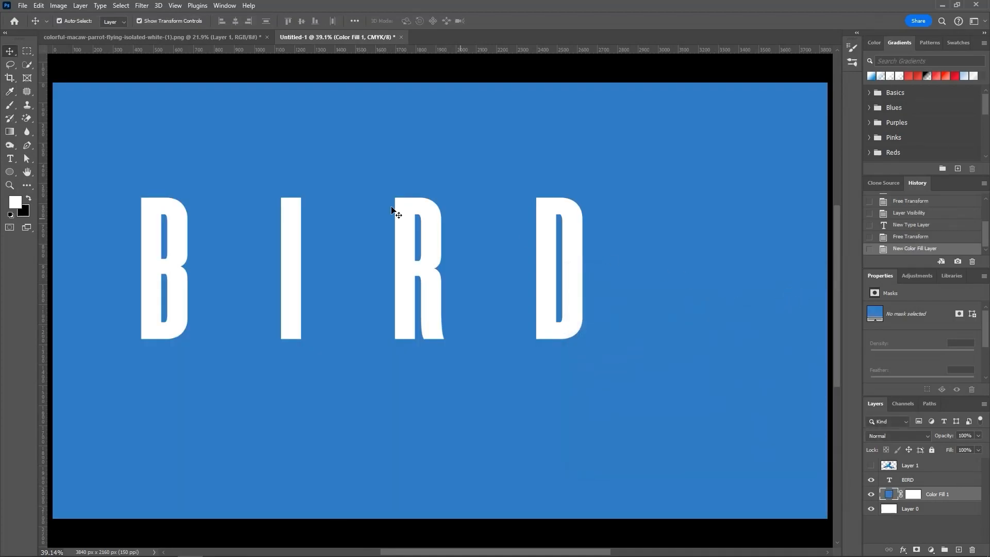
Tighten the letter spacing of the BIRD text by setting its tracking to 25
{"action": "left_click", "coordinate": [920, 480]}
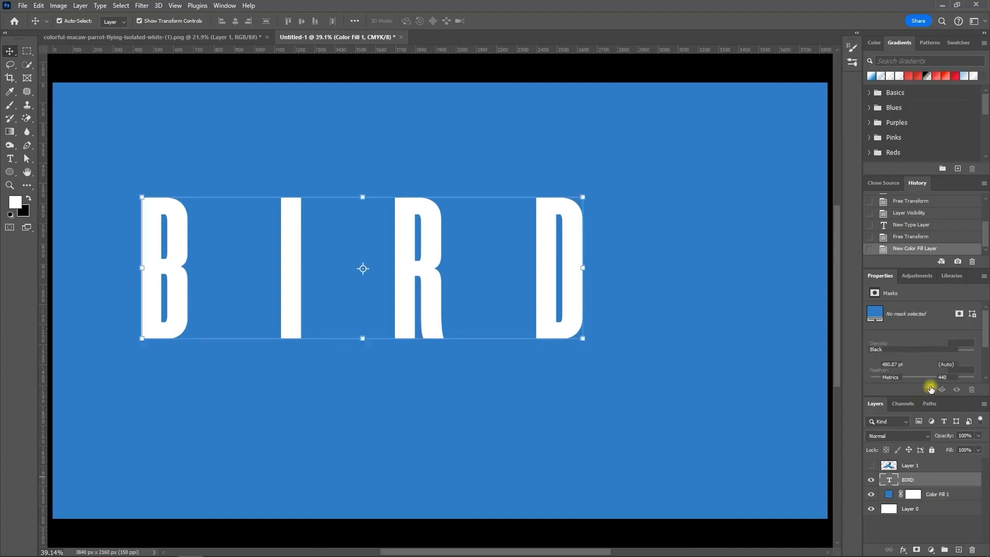
{"action": "left_click_drag", "start_coordinate": [931, 381], "coordinate": [923, 380]}
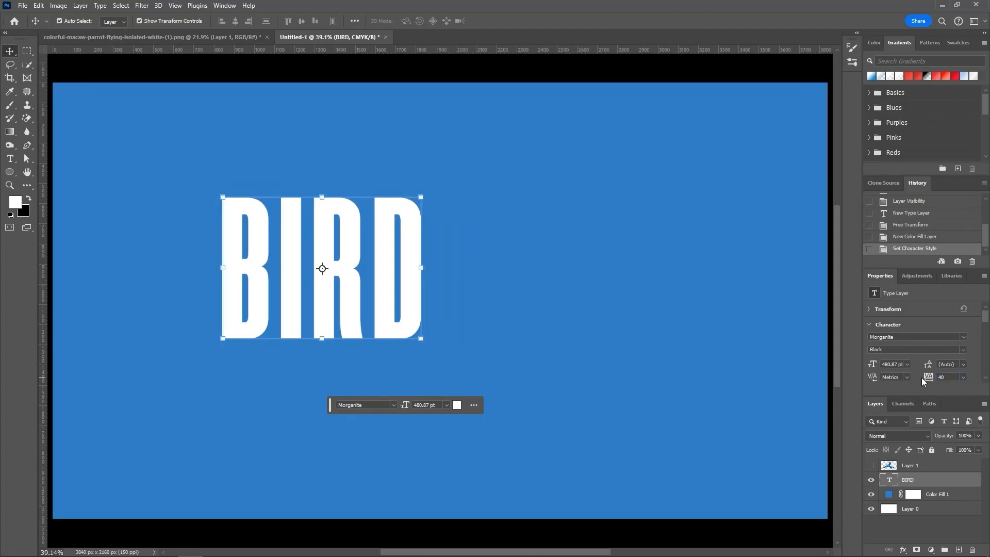
{"action": "left_click", "coordinate": [963, 377]}
{"action": "left_click", "coordinate": [954, 445]}
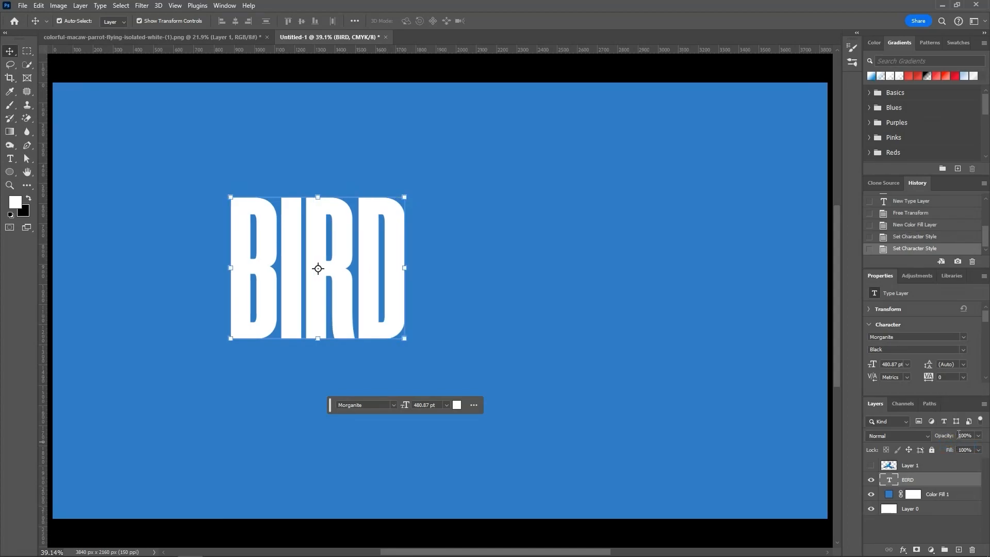
{"action": "left_click", "coordinate": [962, 377]}
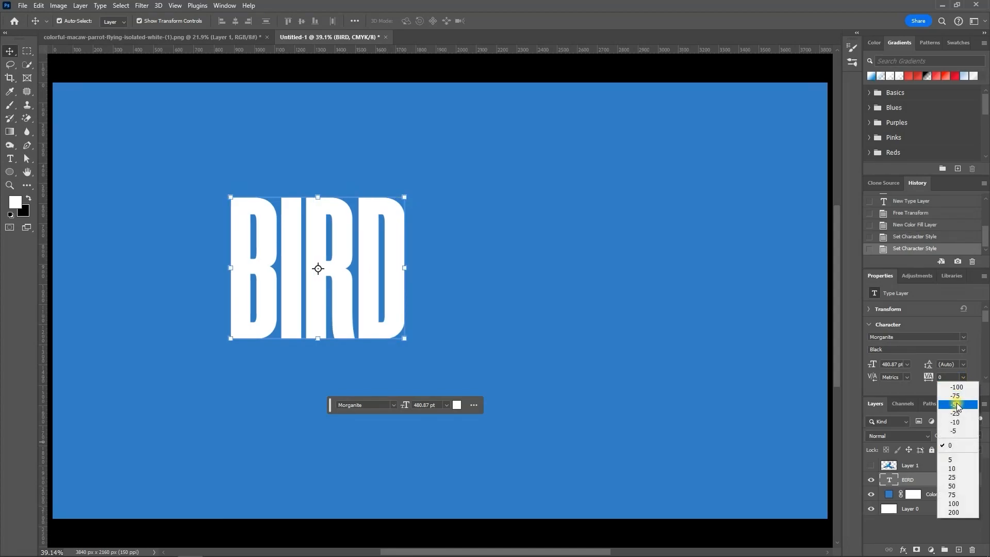
{"action": "left_click", "coordinate": [953, 477]}
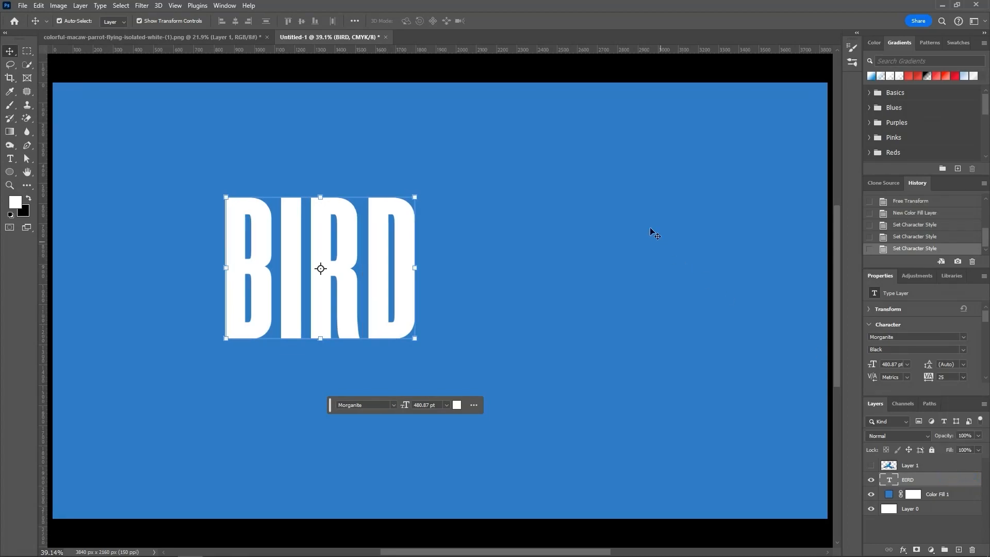
Centre the BIRD text horizontally and vertically on the canvas, and clear the selection
{"action": "key", "text": "ctrl+a"}
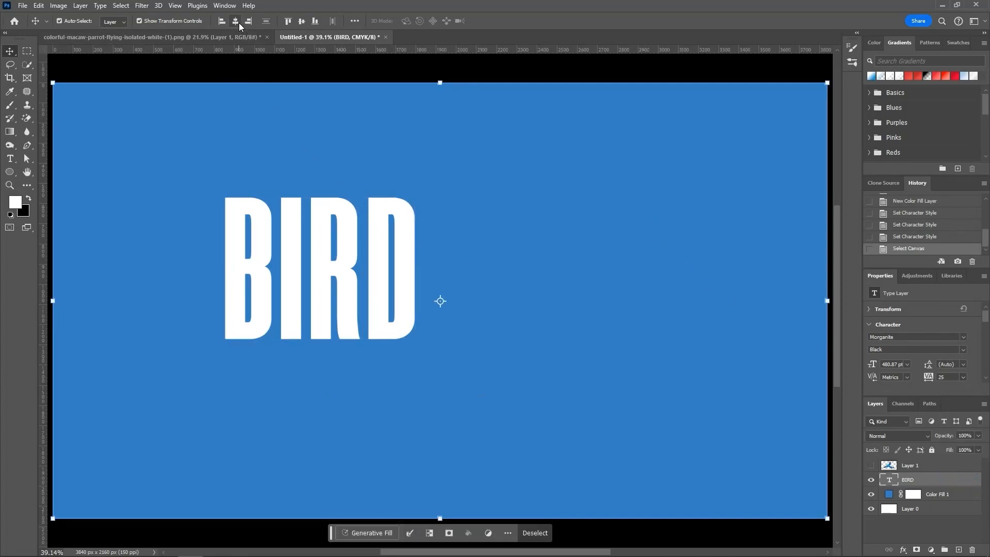
{"action": "left_click", "coordinate": [236, 21]}
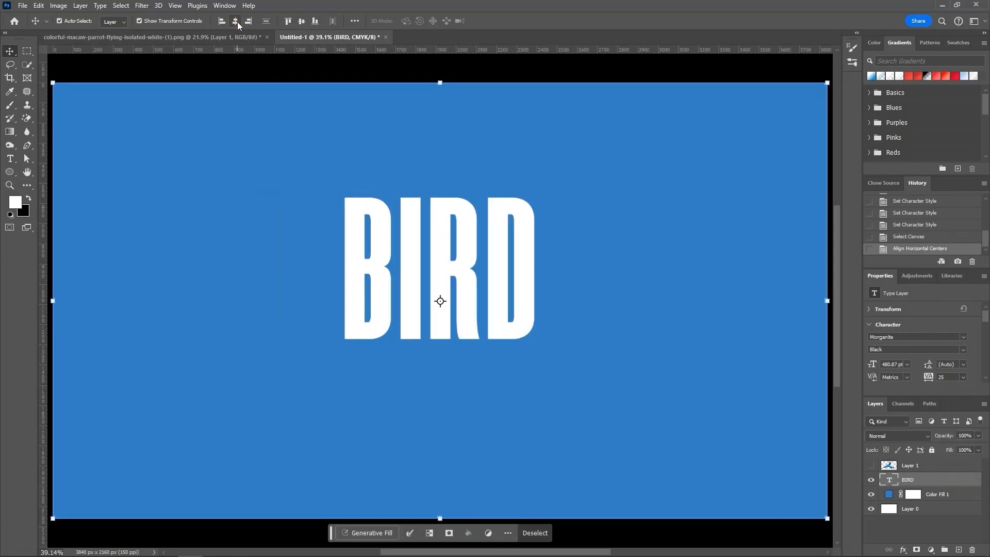
{"action": "left_click", "coordinate": [301, 22]}
{"action": "key", "text": "ctrl+d"}
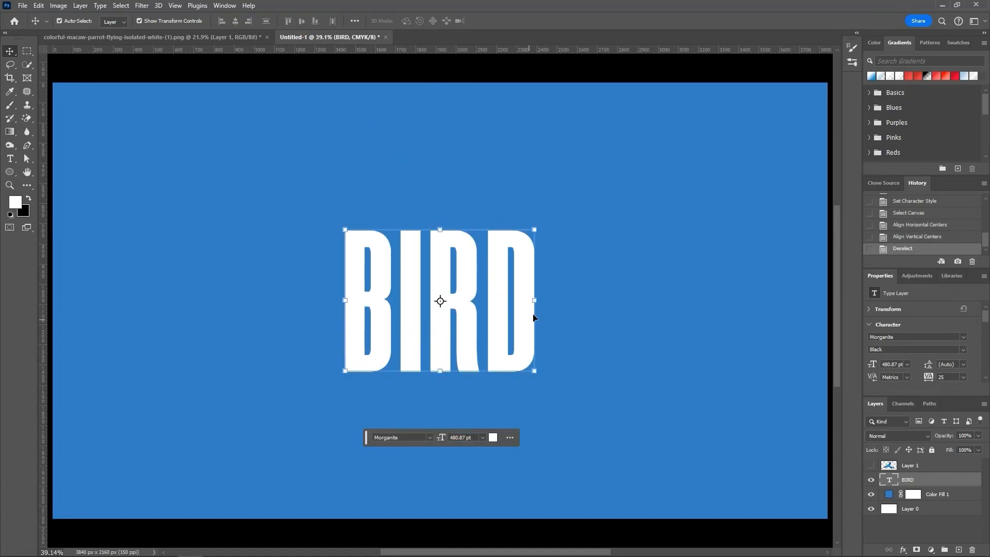
Scale the centred BIRD text up to about 173% and show the parrot layer again
{"action": "key", "text": "ctrl+t"}
{"action": "left_click_drag", "start_coordinate": [540, 305], "coordinate": [614, 307]}
{"action": "left_click", "coordinate": [511, 21]}
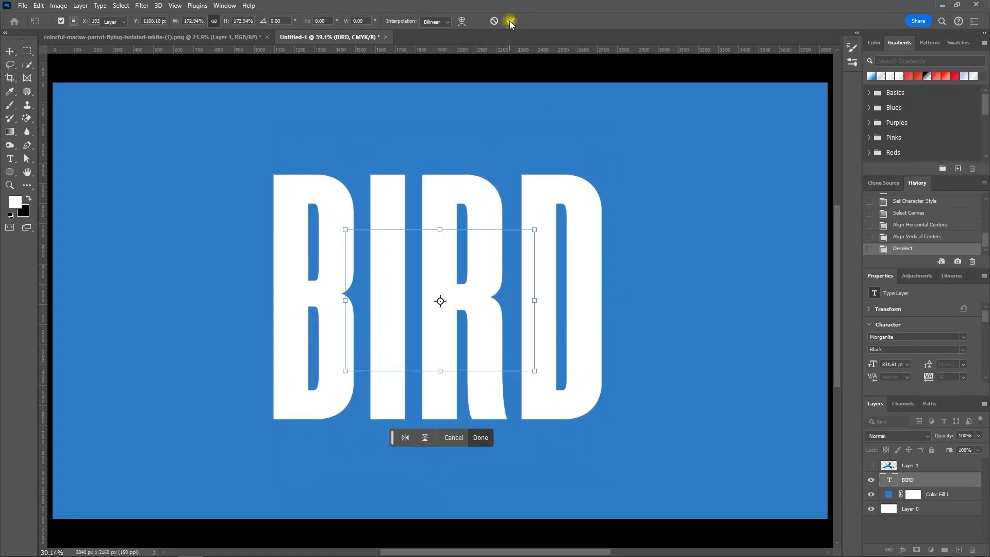
{"action": "left_click", "coordinate": [870, 466]}
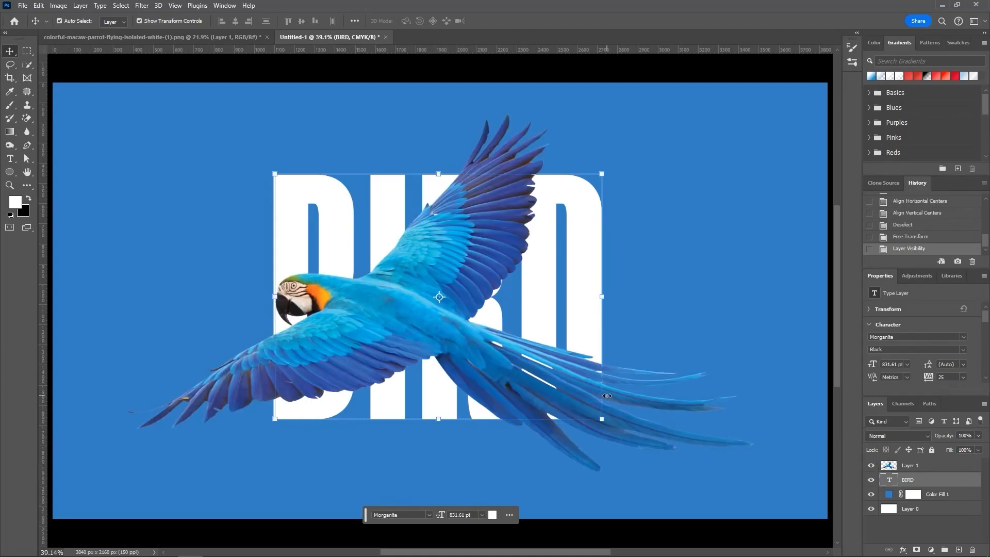
Enlarge the BIRD text behind the parrot proportionally by a further 14%, to about 114%
{"action": "left_click", "coordinate": [600, 298]}
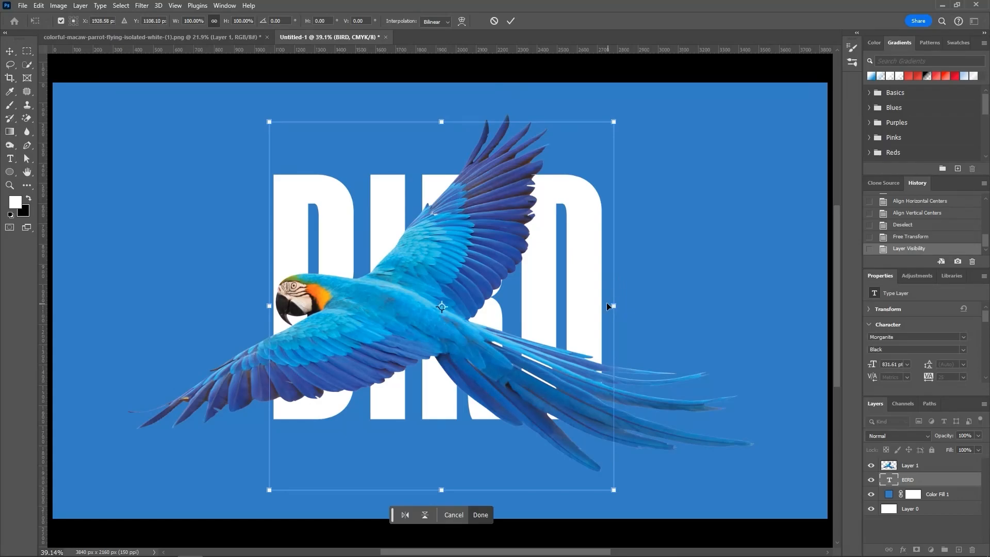
{"action": "left_click", "coordinate": [493, 22]}
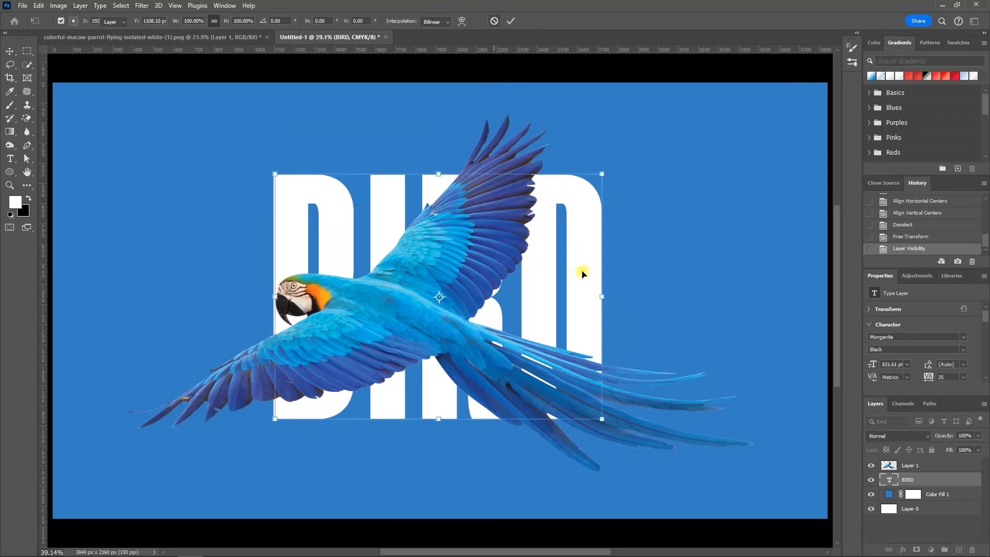
{"action": "left_click", "coordinate": [602, 297]}
{"action": "left_click_drag", "start_coordinate": [613, 306], "coordinate": [637, 307]}
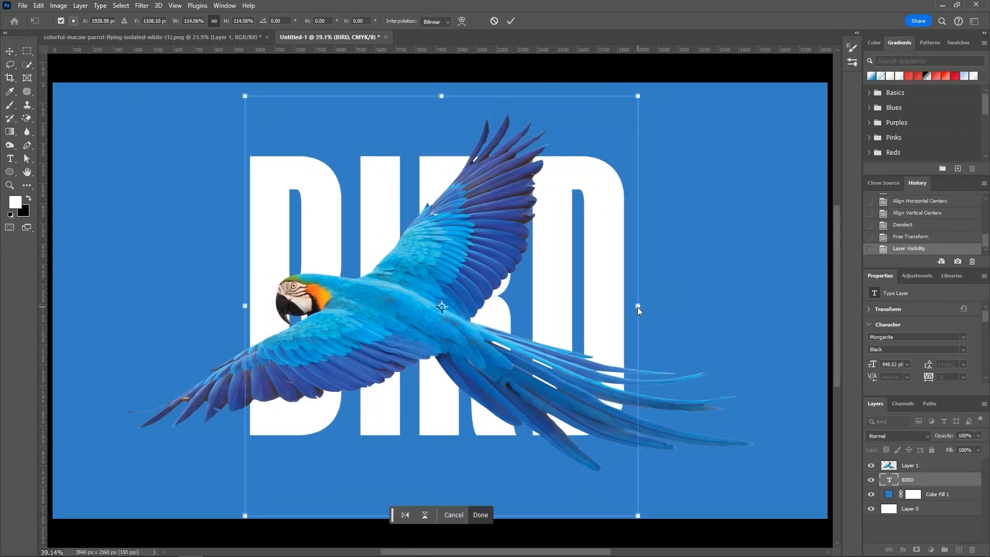
{"action": "left_click", "coordinate": [511, 21]}
Scale the parrot to about 91%, rotate it about 7° clockwise and move it upward over the lettering
{"action": "left_click", "coordinate": [665, 405]}
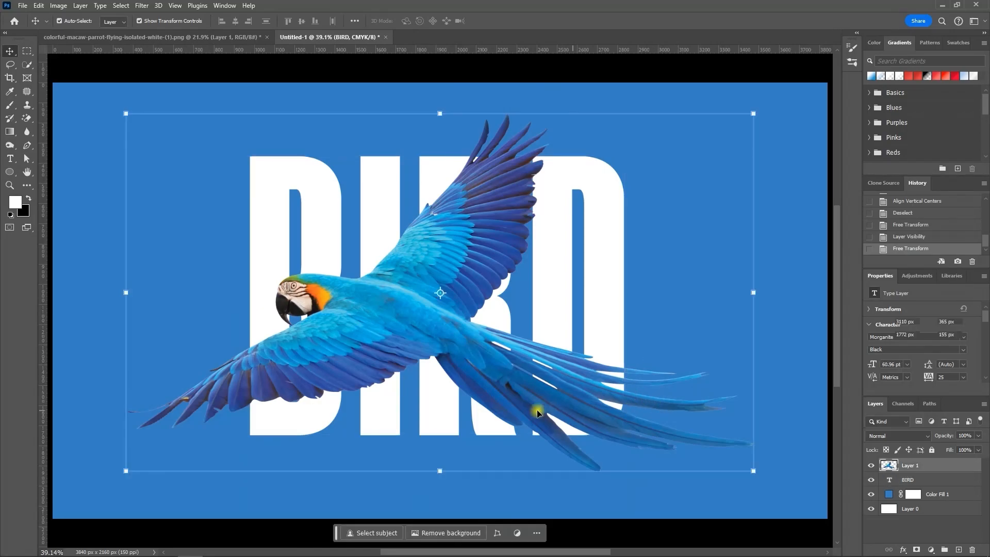
{"action": "left_click_drag", "start_coordinate": [449, 476], "coordinate": [452, 455]}
{"action": "left_click_drag", "start_coordinate": [398, 350], "coordinate": [395, 322]}
{"action": "left_click_drag", "start_coordinate": [739, 275], "coordinate": [744, 315]}
{"action": "left_click_drag", "start_coordinate": [419, 316], "coordinate": [431, 296]}
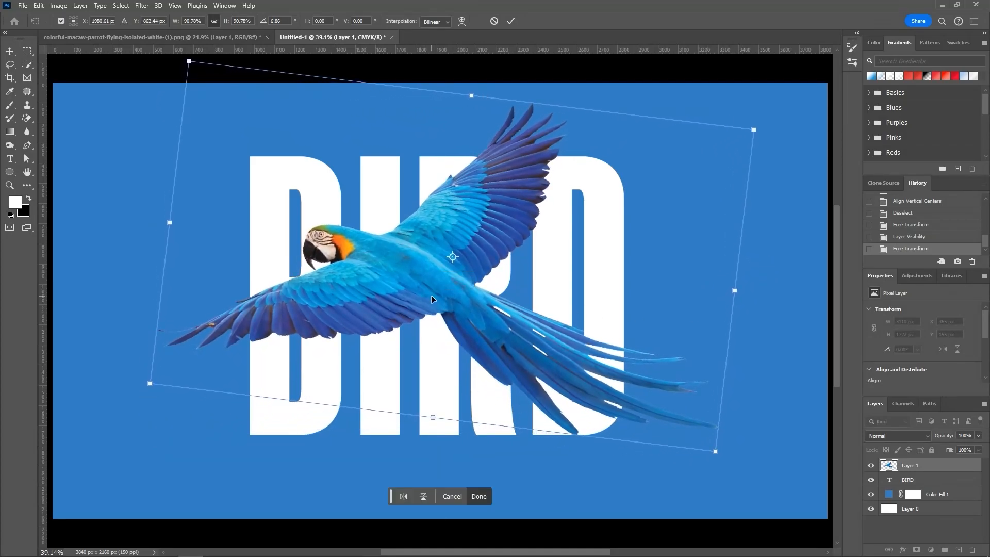
{"action": "left_click", "coordinate": [509, 21]}
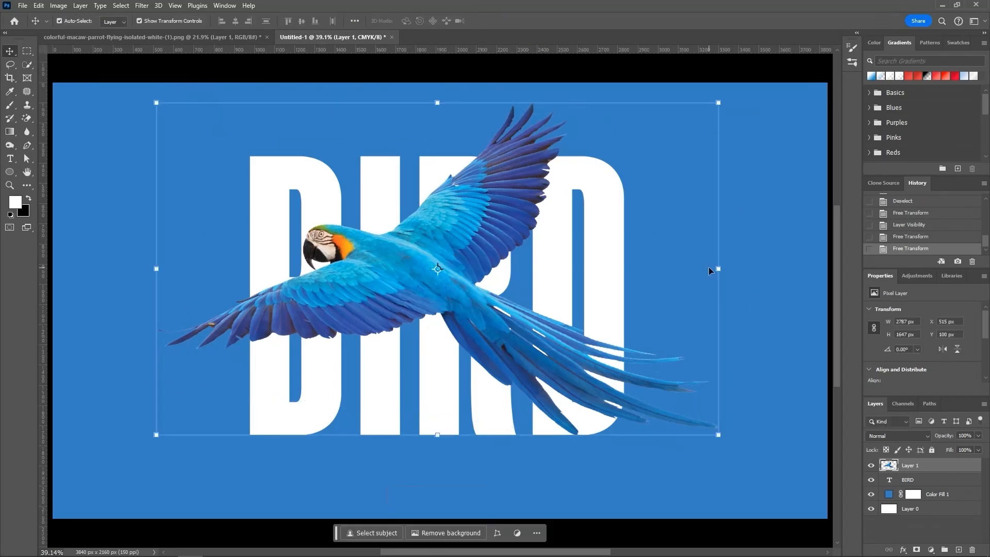
Load the BIRD lettering as a selection and mask Layer 1 so the parrot shows only inside the letters
{"action": "left_click", "coordinate": [897, 480], "text": "ctrl"}
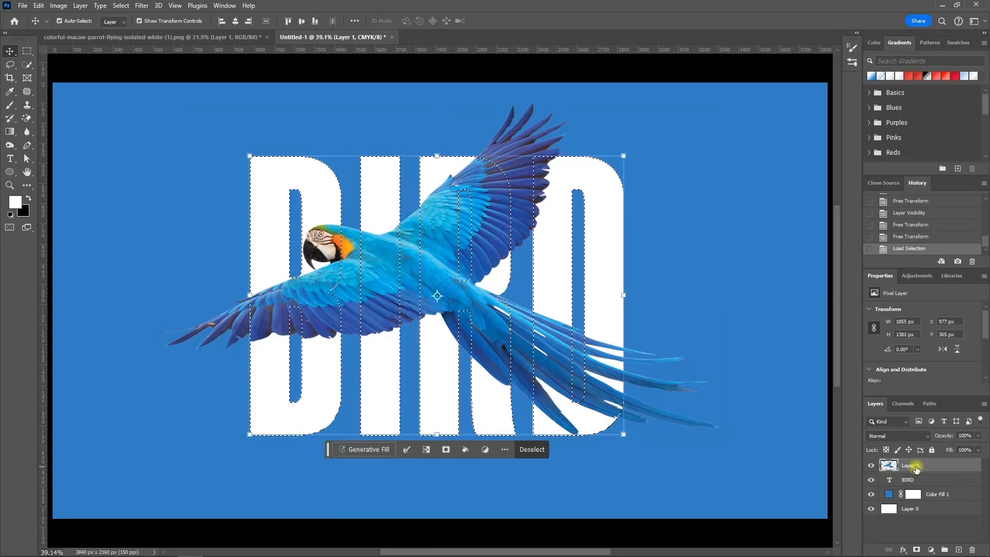
{"action": "left_click", "coordinate": [917, 550]}
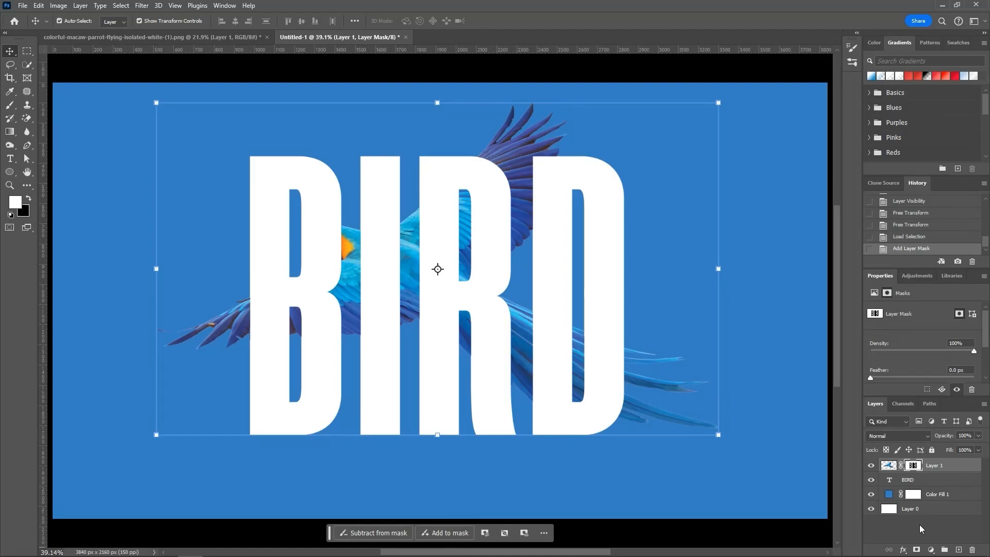
{"action": "key", "text": "ctrl+z"}
{"action": "left_click", "coordinate": [916, 550]}
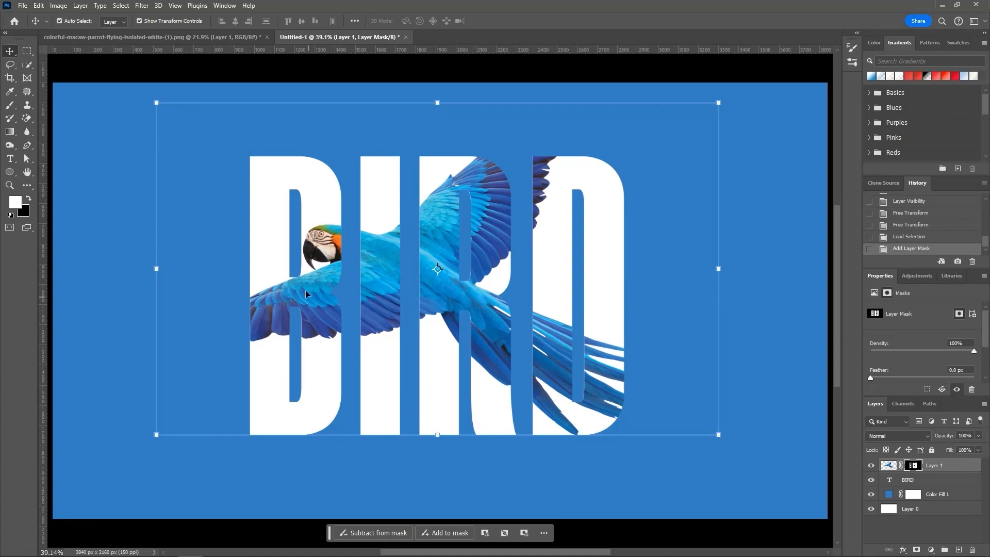
Brush white on Layer 1's mask to reveal the wing tip left of the B and the upper wing above the letters
{"action": "key", "text": "b"}
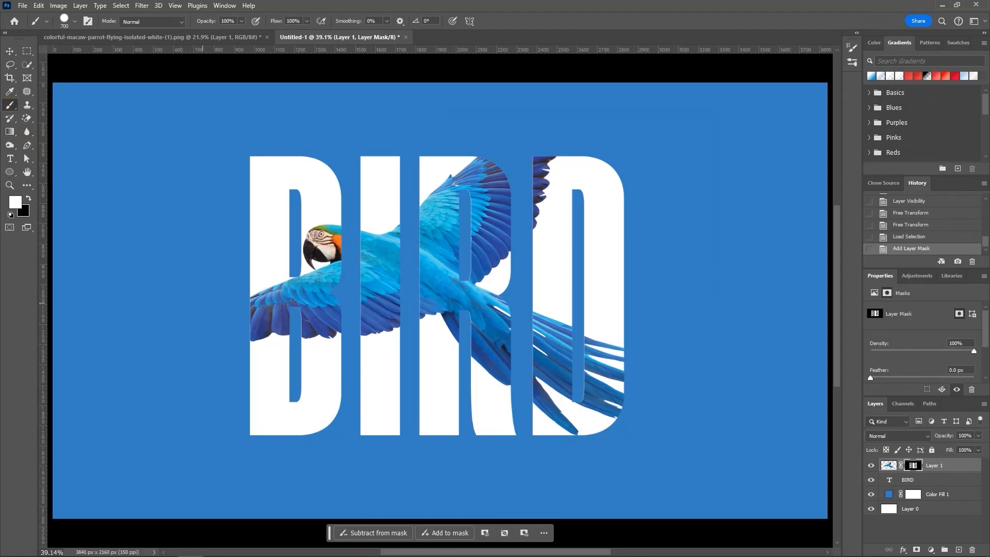
{"action": "left_click_drag", "start_coordinate": [212, 193], "coordinate": [213, 367]}
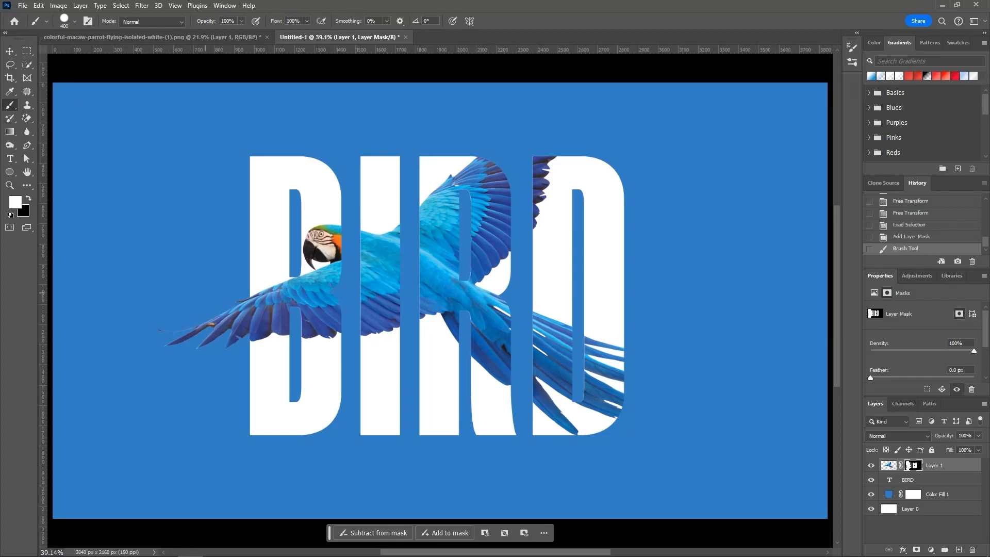
{"action": "left_click_drag", "start_coordinate": [373, 148], "coordinate": [280, 161]}
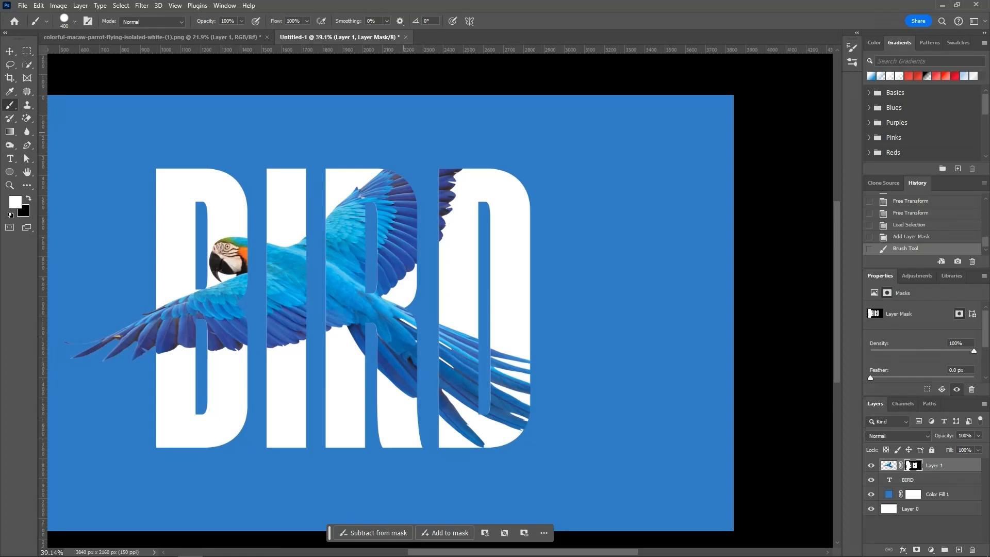
{"action": "mouse_move", "coordinate": [395, 131]}
{"action": "left_mouse_down"}
{"action": "mouse_move", "coordinate": [466, 137]}
{"action": "mouse_move", "coordinate": [438, 152]}
{"action": "mouse_move", "coordinate": [436, 220]}
{"action": "left_mouse_up"}
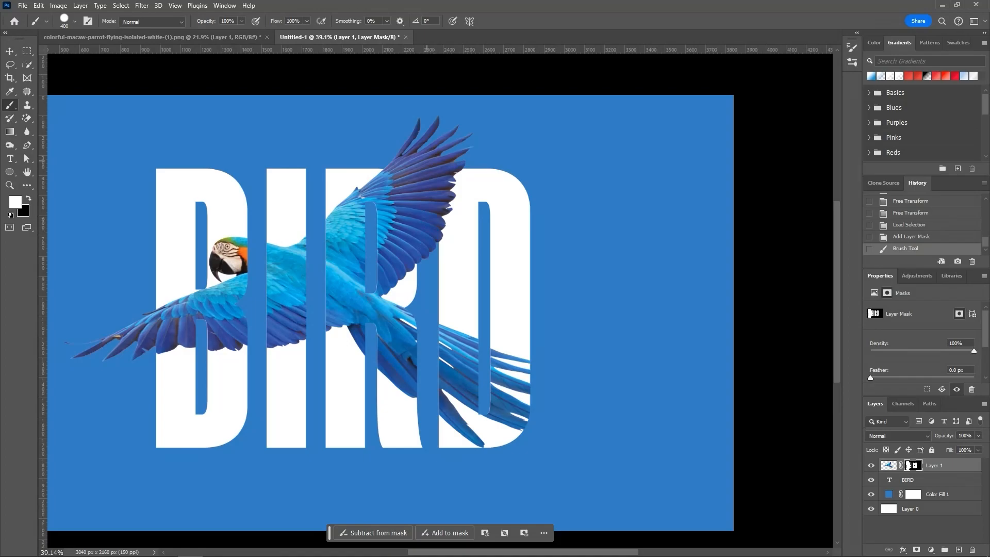
{"action": "left_click_drag", "start_coordinate": [451, 140], "coordinate": [458, 142]}
Brush white on Layer 1's mask to reveal the tail feathers extending beyond the right side of the D
{"action": "left_click_drag", "start_coordinate": [541, 363], "coordinate": [577, 378]}
{"action": "left_click_drag", "start_coordinate": [652, 444], "coordinate": [639, 445]}
{"action": "left_click_drag", "start_coordinate": [545, 429], "coordinate": [559, 309]}
{"action": "left_click_drag", "start_coordinate": [450, 382], "coordinate": [460, 384]}
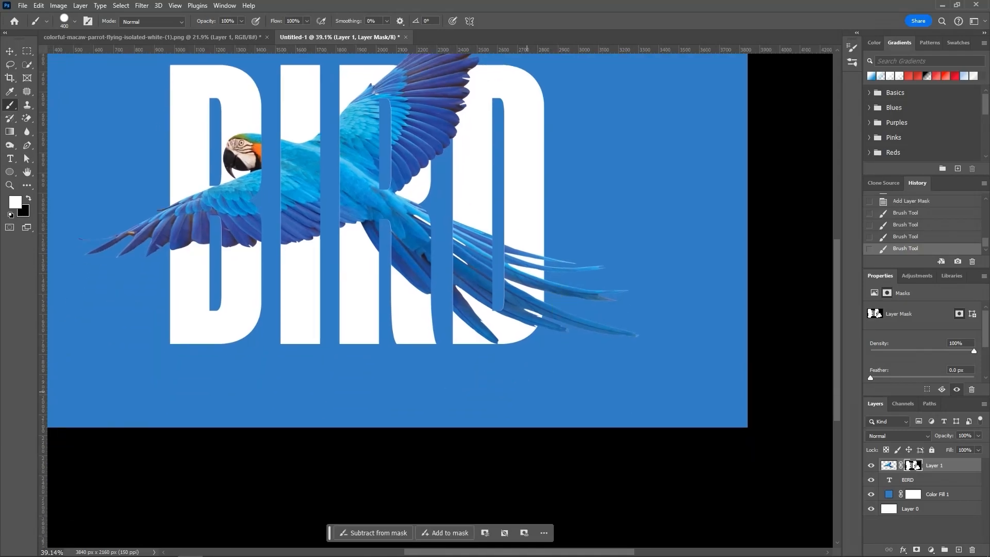
Select the Color Fill 1 background layer with the Move tool
{"action": "left_click", "coordinate": [9, 51]}
{"action": "left_click", "coordinate": [202, 378]}
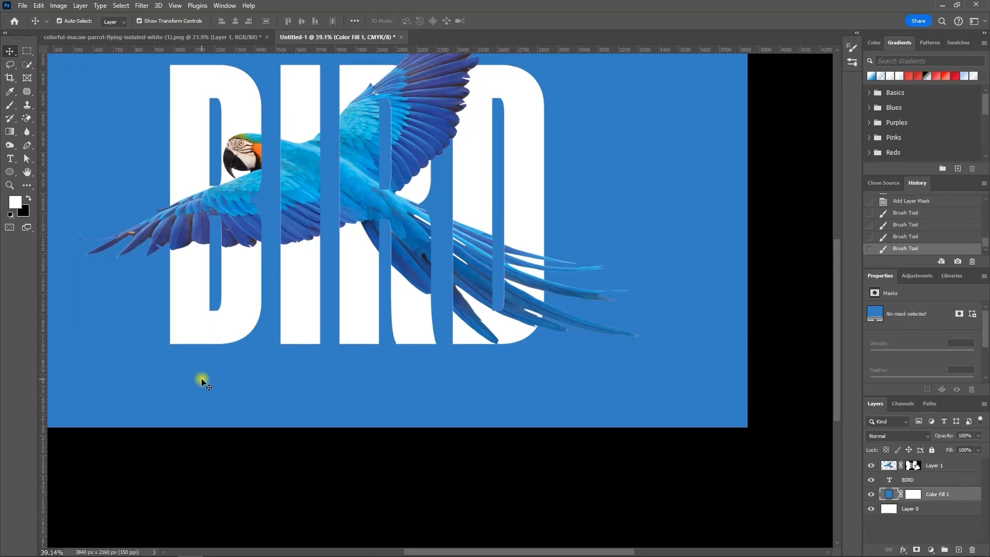
{"action": "key", "text": "ctrl+0"}
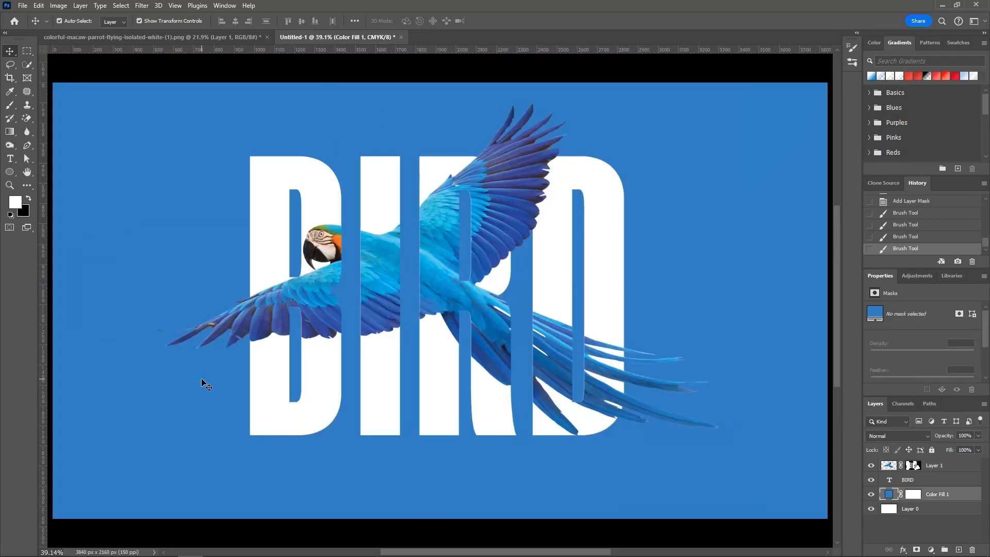
{"action": "left_click", "coordinate": [931, 549]}
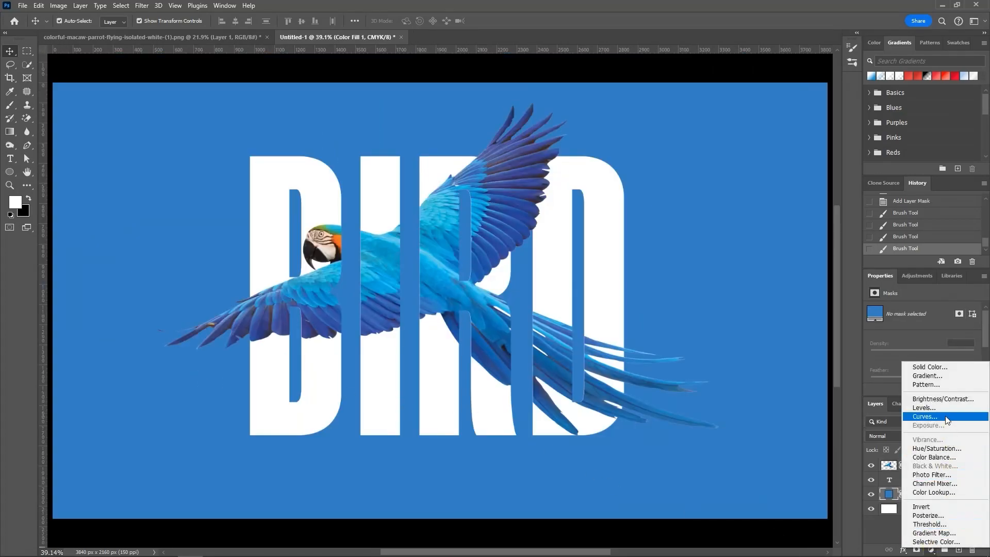
{"action": "left_click", "coordinate": [931, 367]}
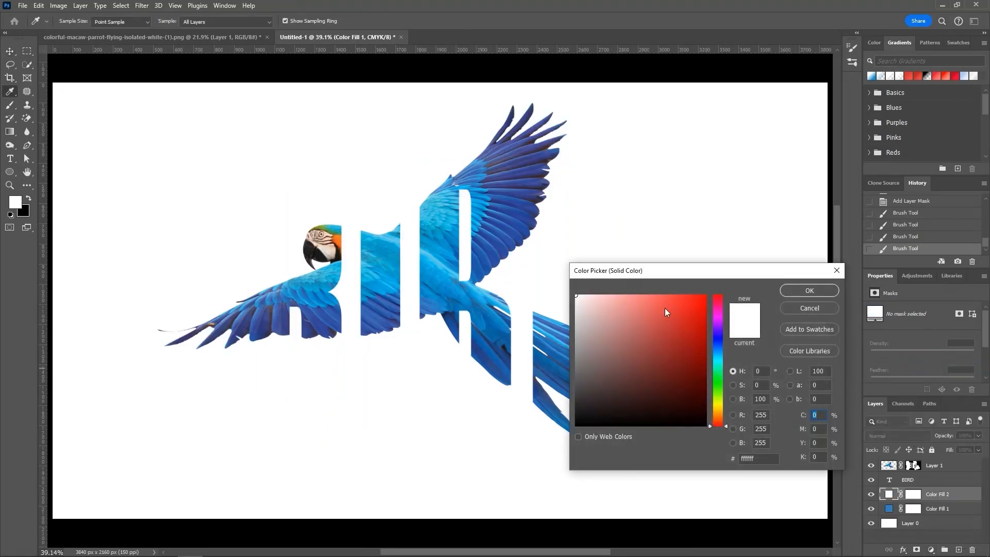
{"action": "left_click_drag", "start_coordinate": [632, 274], "coordinate": [708, 160]}
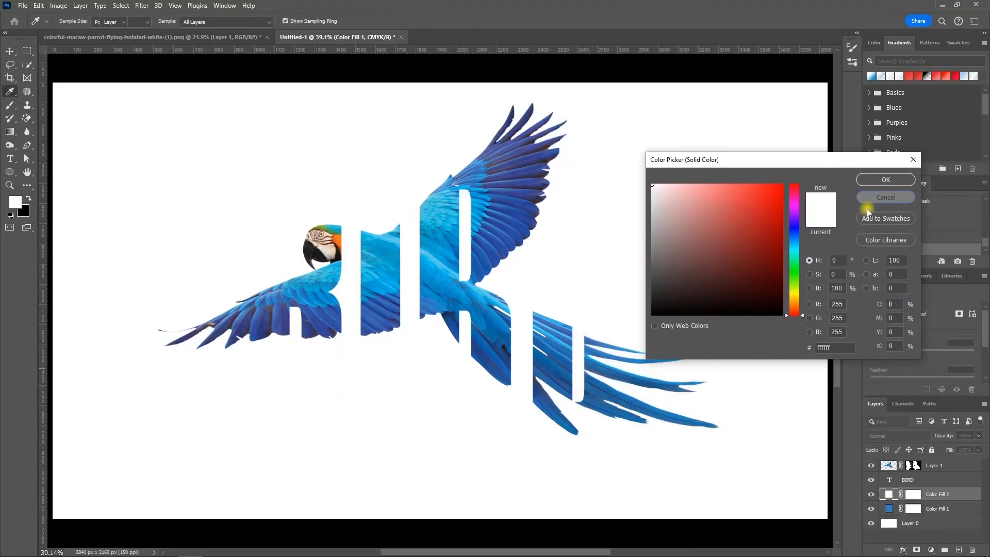
{"action": "left_click", "coordinate": [872, 197]}
Add a Gradient Fill layer above Color Fill 1 and set its style to Radial
{"action": "left_click", "coordinate": [931, 549]}
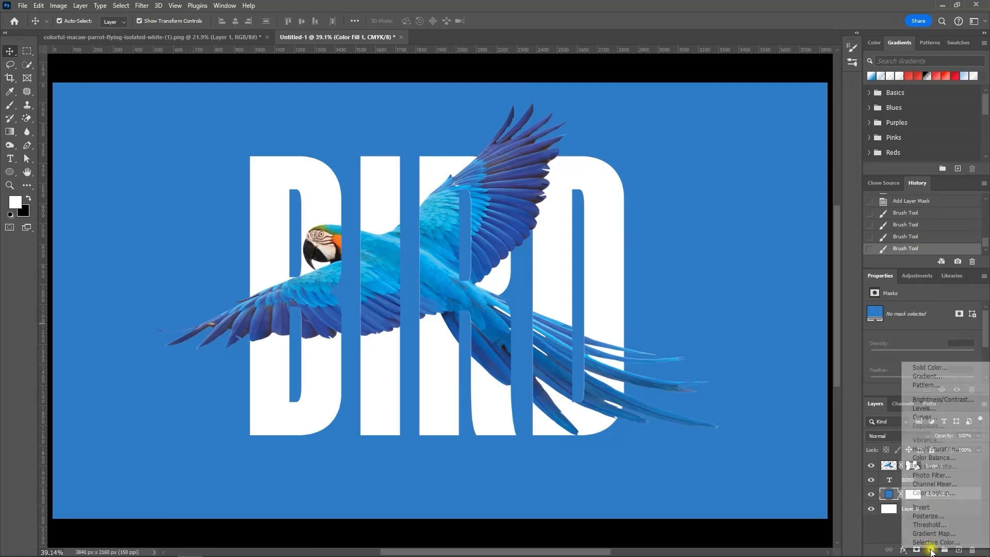
{"action": "left_click", "coordinate": [928, 376]}
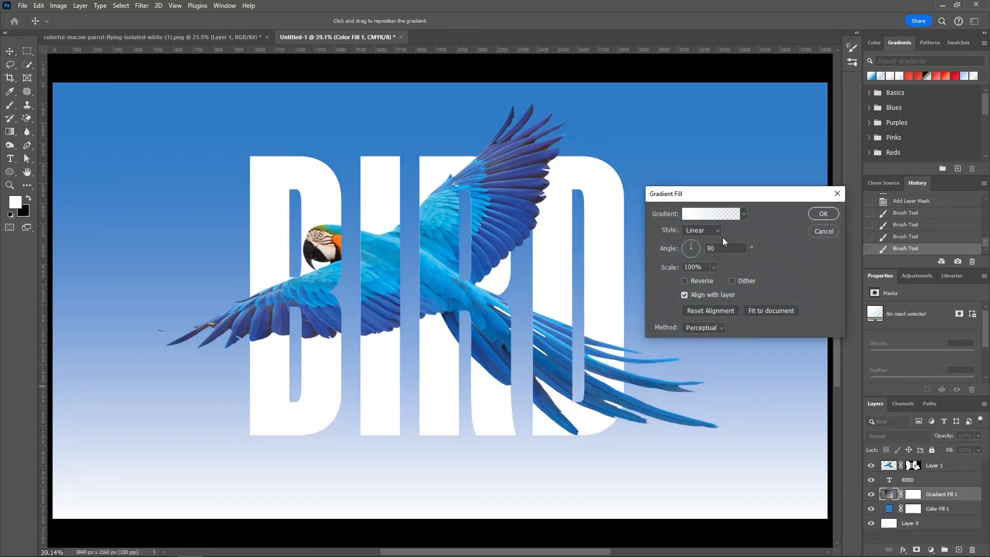
{"action": "left_click", "coordinate": [695, 229]}
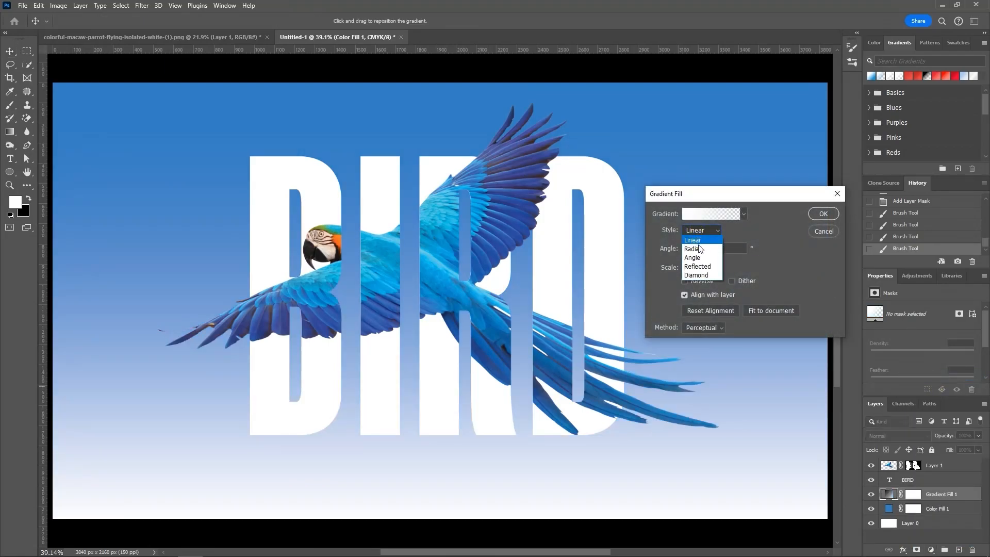
{"action": "left_click", "coordinate": [698, 247]}
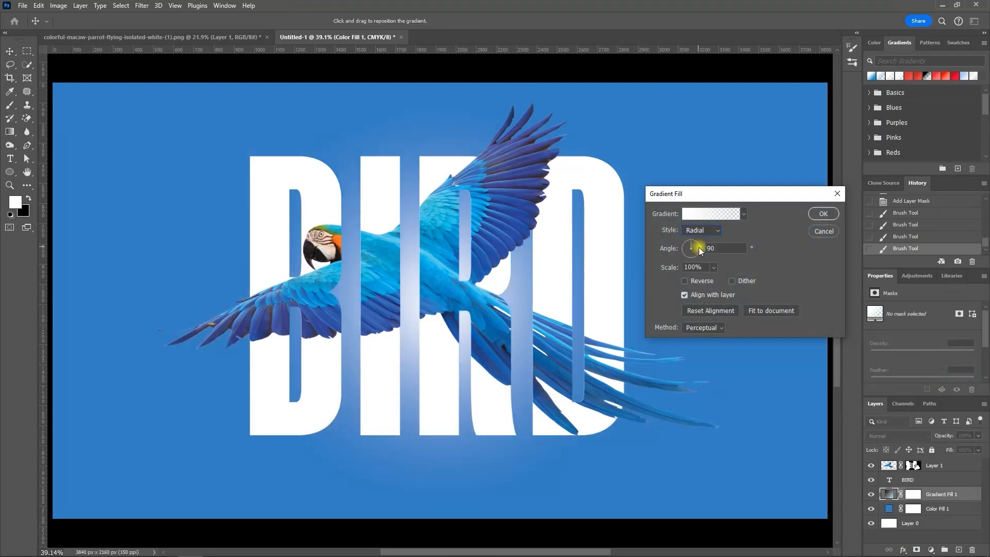
Recolor the gradient's end color stop with a light blue sampled from the parrot's upper wing and apply the fill
{"action": "left_click", "coordinate": [709, 215]}
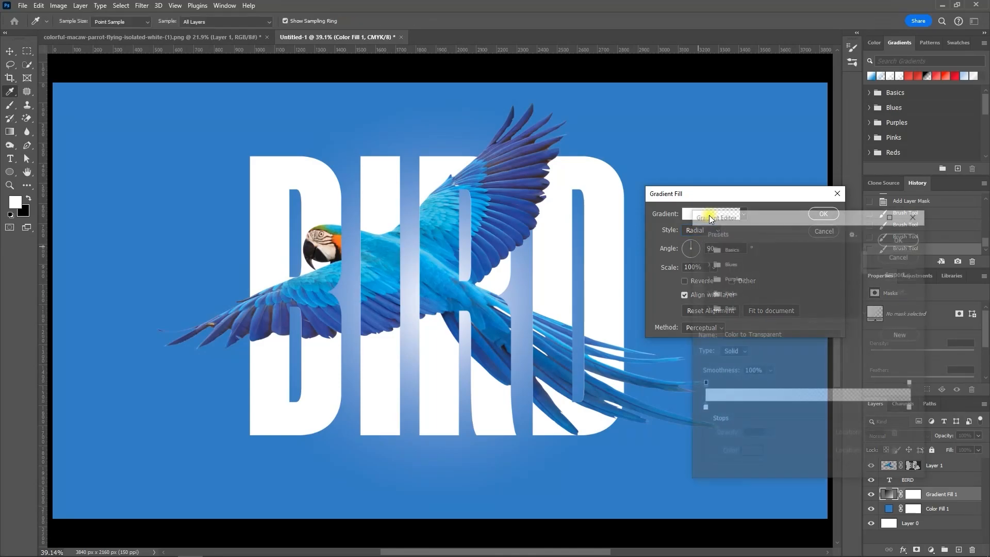
{"action": "left_click", "coordinate": [911, 410]}
{"action": "double_click", "coordinate": [911, 410]}
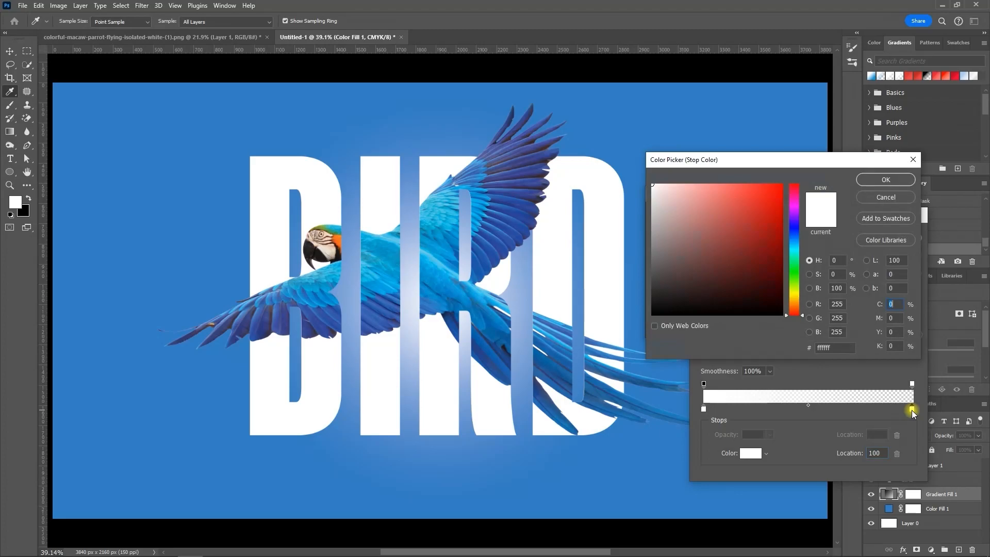
{"action": "left_click", "coordinate": [456, 223]}
{"action": "left_click", "coordinate": [443, 221]}
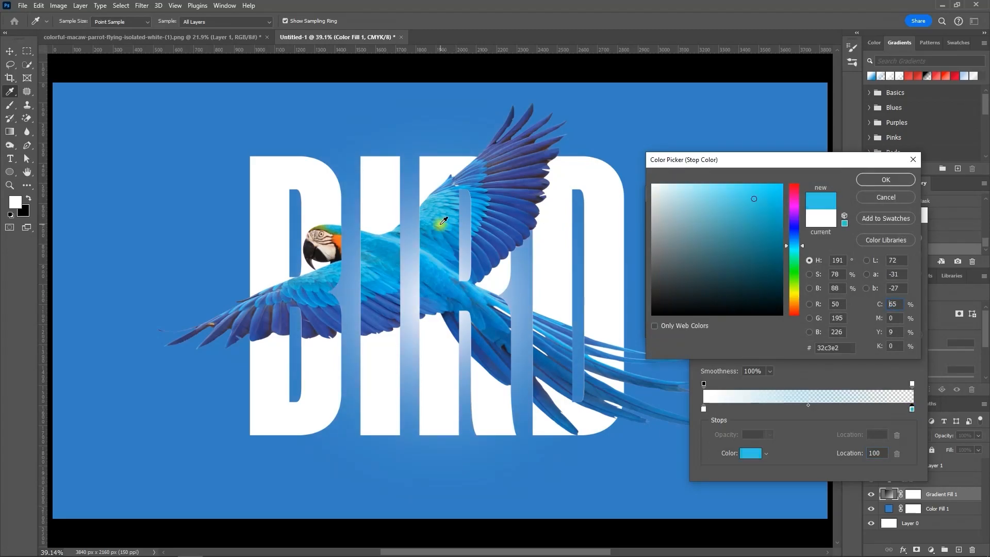
{"action": "left_click", "coordinate": [451, 227]}
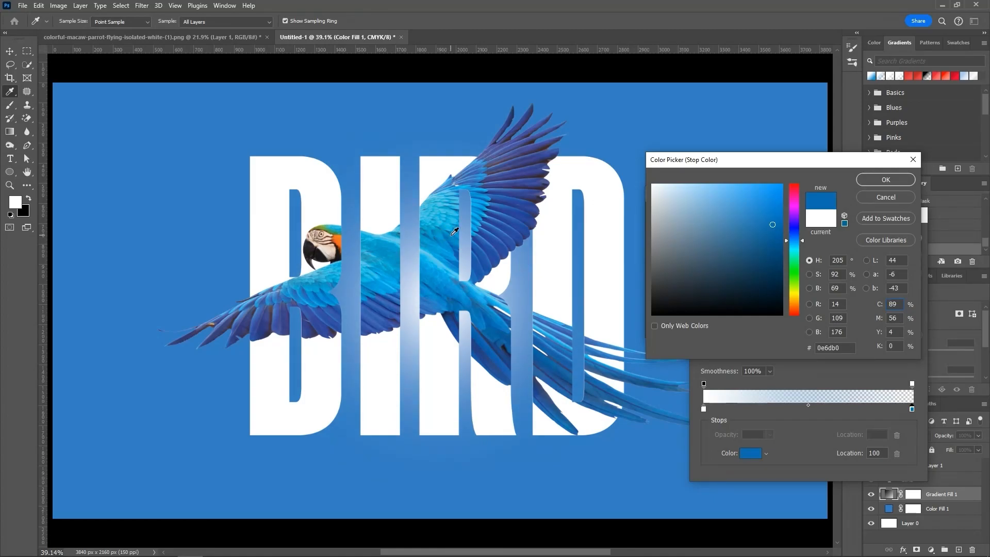
{"action": "left_click", "coordinate": [454, 233]}
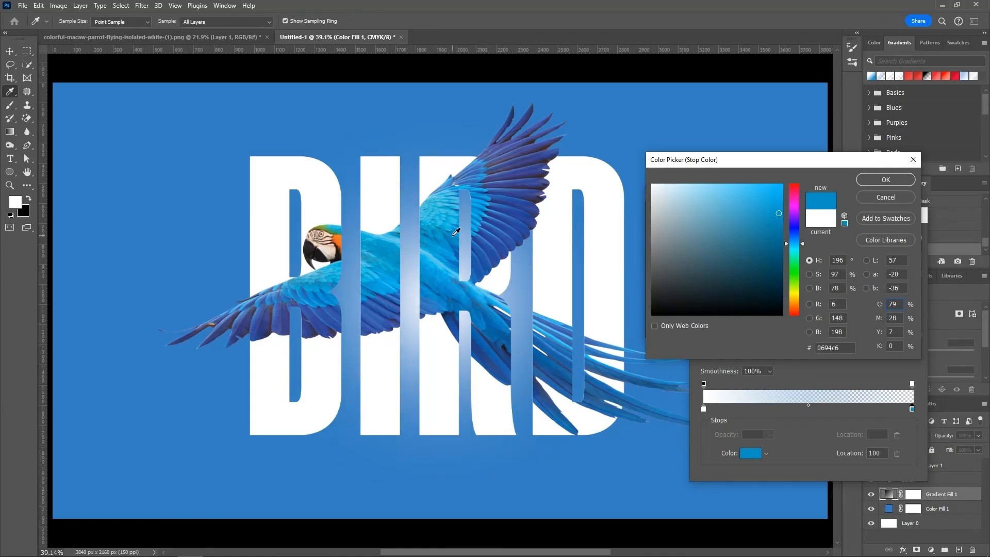
{"action": "left_click", "coordinate": [456, 230]}
{"action": "left_click", "coordinate": [454, 227]}
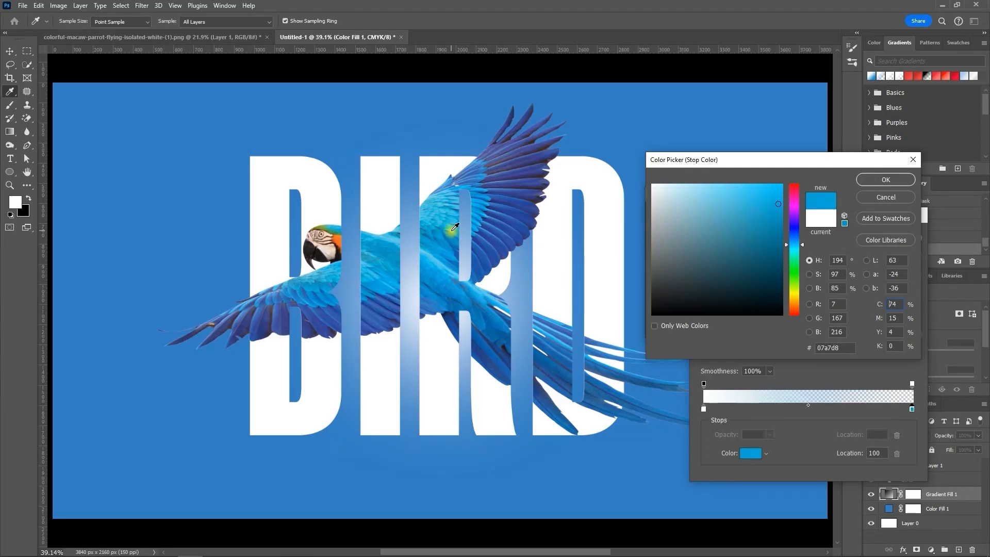
{"action": "left_click", "coordinate": [452, 221]}
{"action": "left_click", "coordinate": [886, 179]}
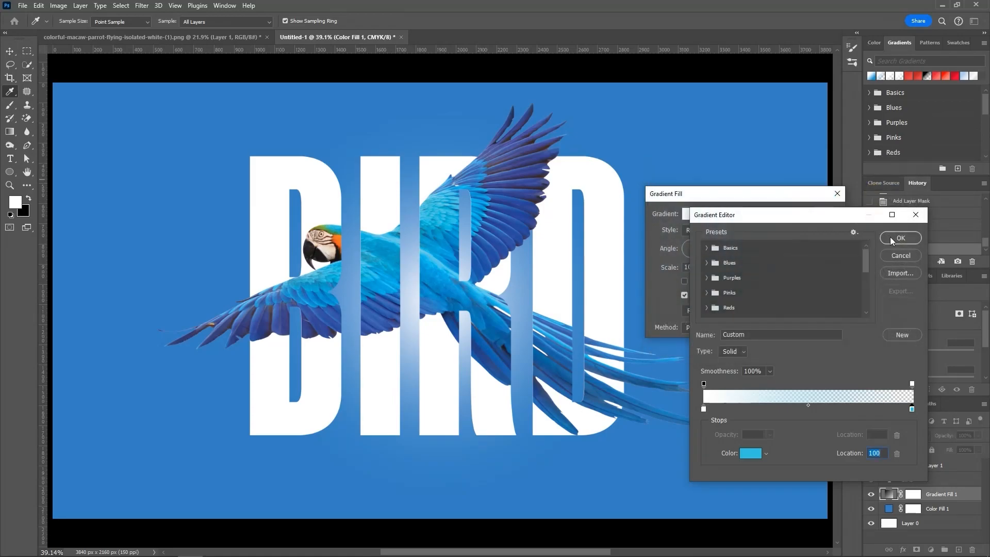
{"action": "left_click", "coordinate": [898, 238]}
{"action": "left_click", "coordinate": [822, 214]}
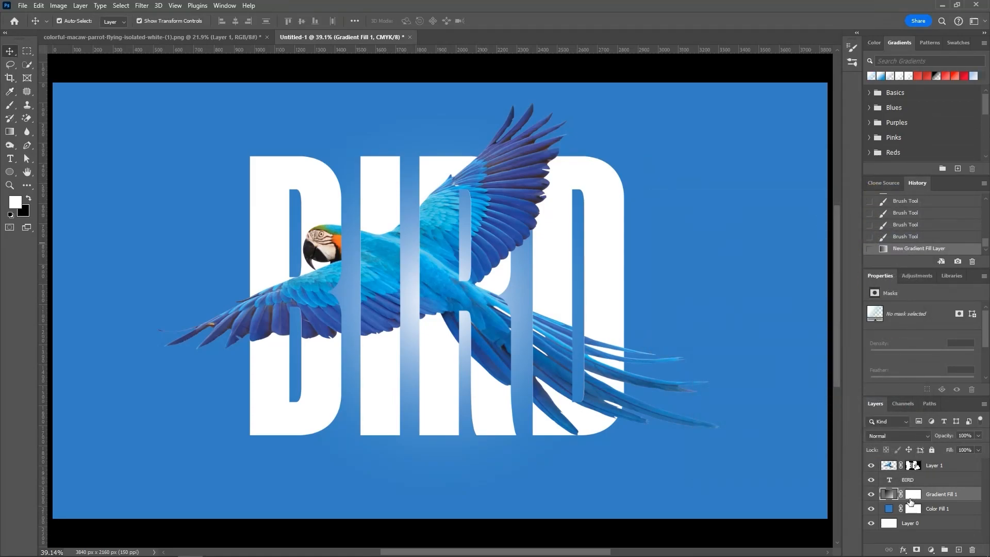
Delete the Color Fill 1 layer and set the end opacity stop of Gradient Fill 1 to 100%
{"action": "left_click_drag", "start_coordinate": [948, 513], "coordinate": [972, 550]}
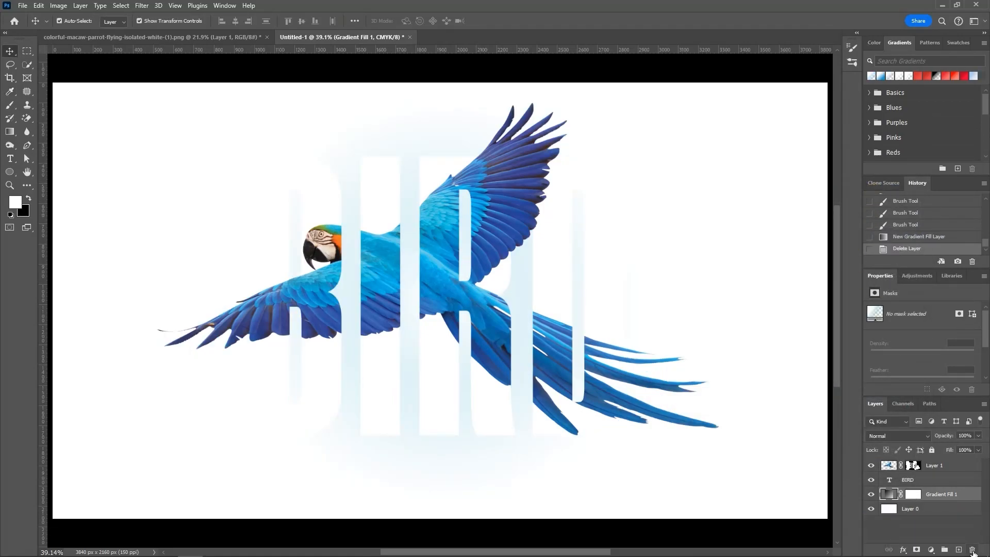
{"action": "double_click", "coordinate": [887, 494]}
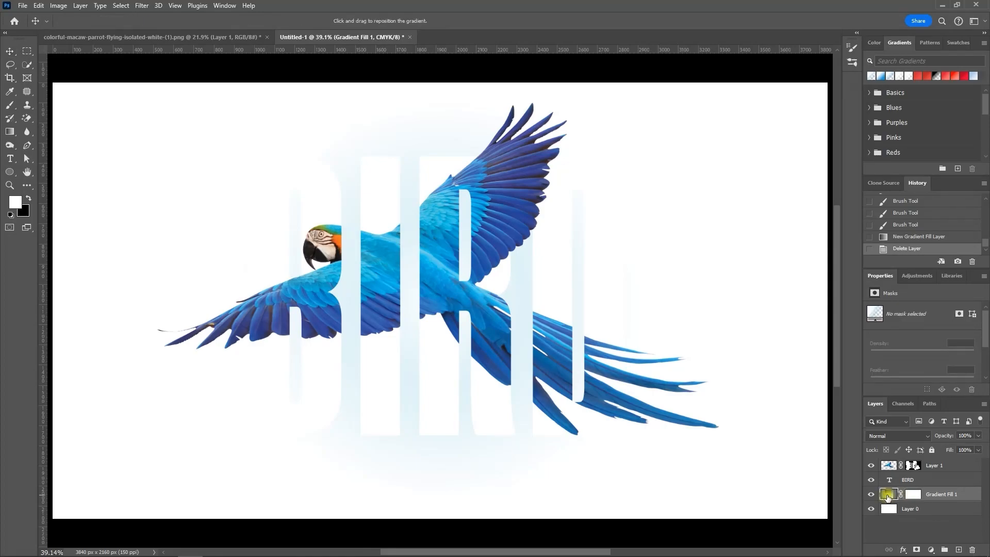
{"action": "left_click", "coordinate": [723, 214]}
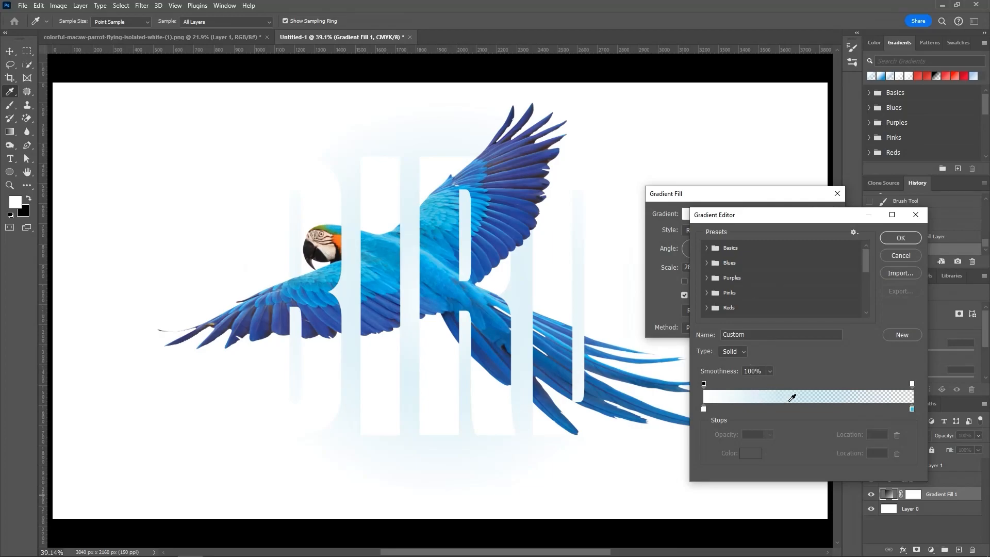
{"action": "left_click_drag", "start_coordinate": [815, 219], "coordinate": [764, 84]}
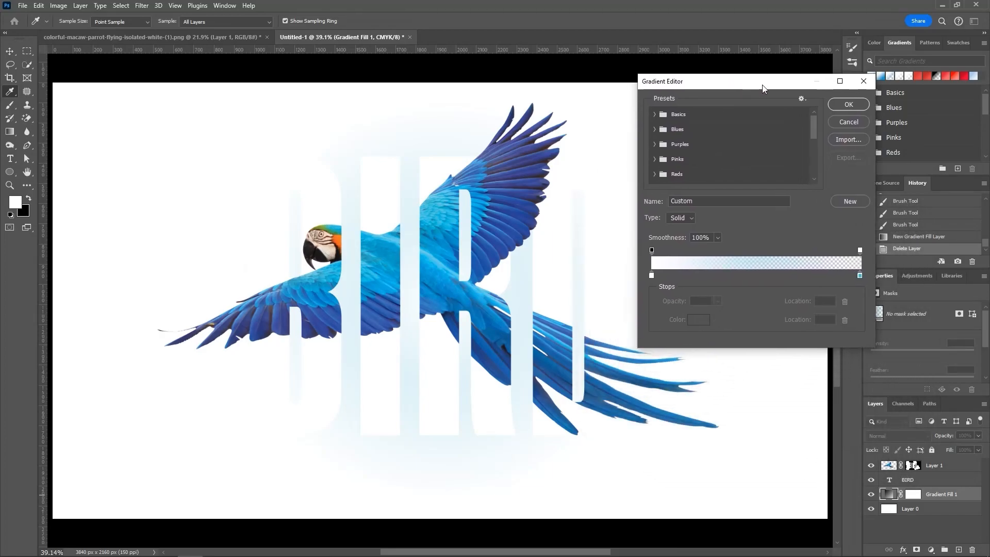
{"action": "left_click", "coordinate": [861, 275]}
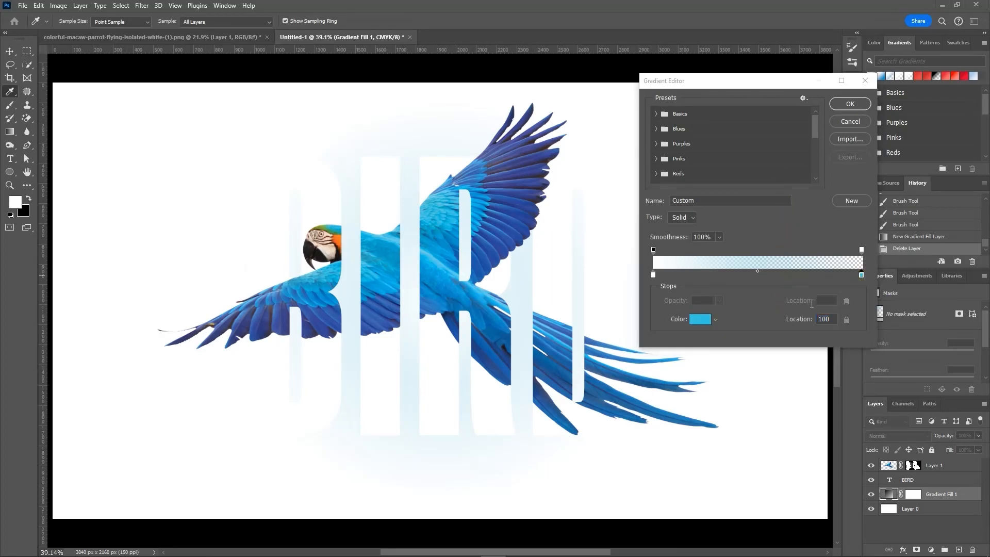
{"action": "left_click", "coordinate": [862, 250]}
{"action": "left_click", "coordinate": [861, 251]}
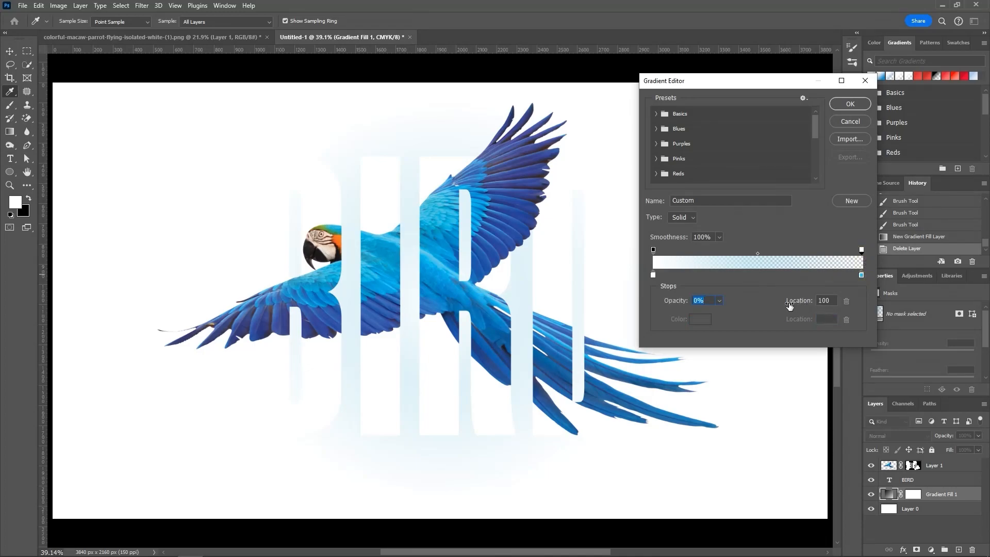
{"action": "left_click_drag", "start_coordinate": [670, 300], "coordinate": [725, 304]}
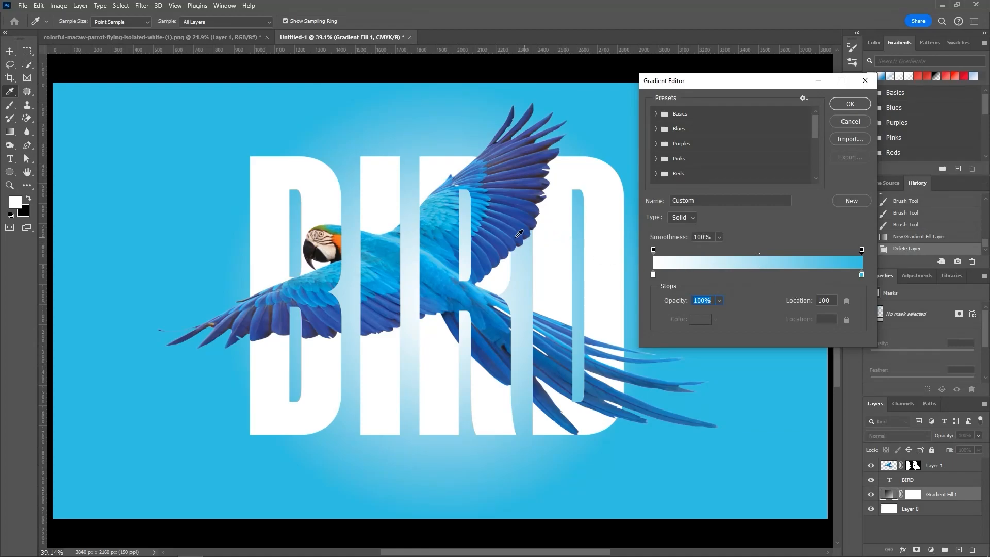
Change the gradient's end color stop to a deeper blue sampled from the parrot's upper wing and apply the gradient fill
{"action": "left_click", "coordinate": [861, 274]}
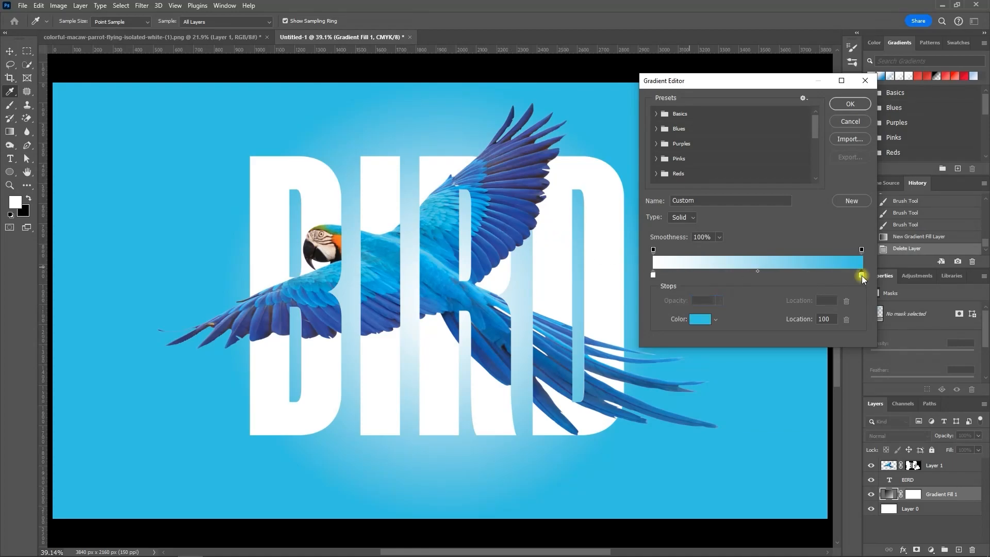
{"action": "left_click", "coordinate": [456, 243]}
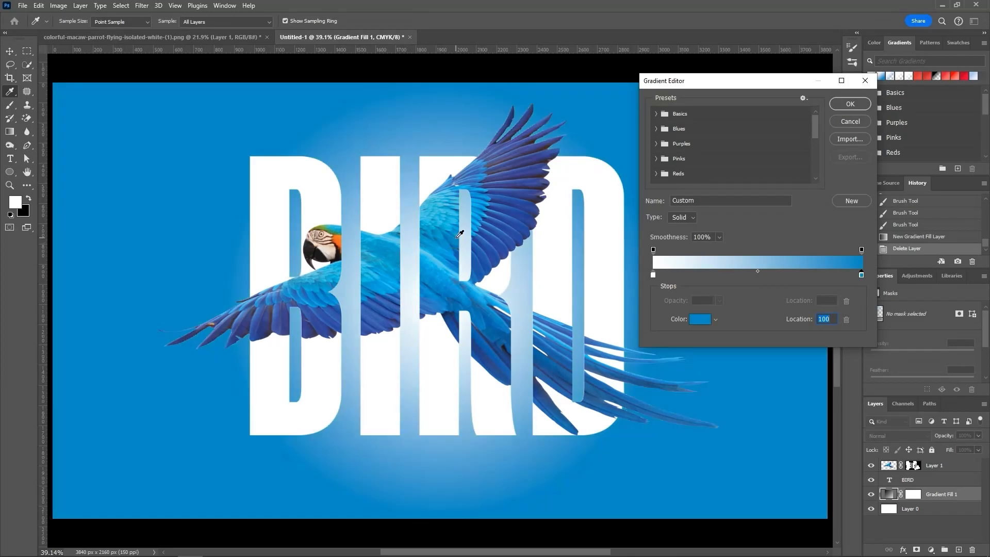
{"action": "left_click", "coordinate": [457, 238]}
{"action": "left_click", "coordinate": [458, 241]}
{"action": "left_click", "coordinate": [850, 104]}
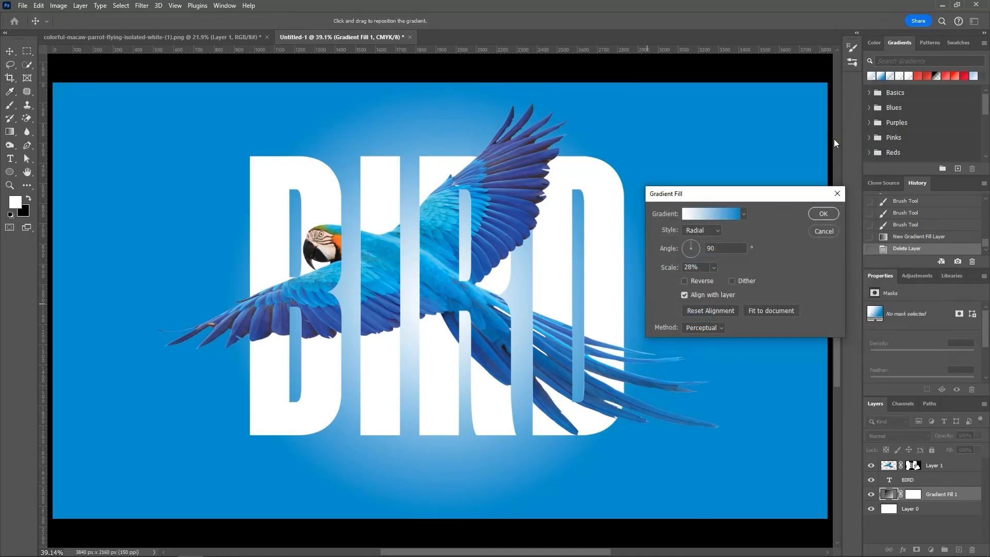
{"action": "left_click", "coordinate": [823, 214]}
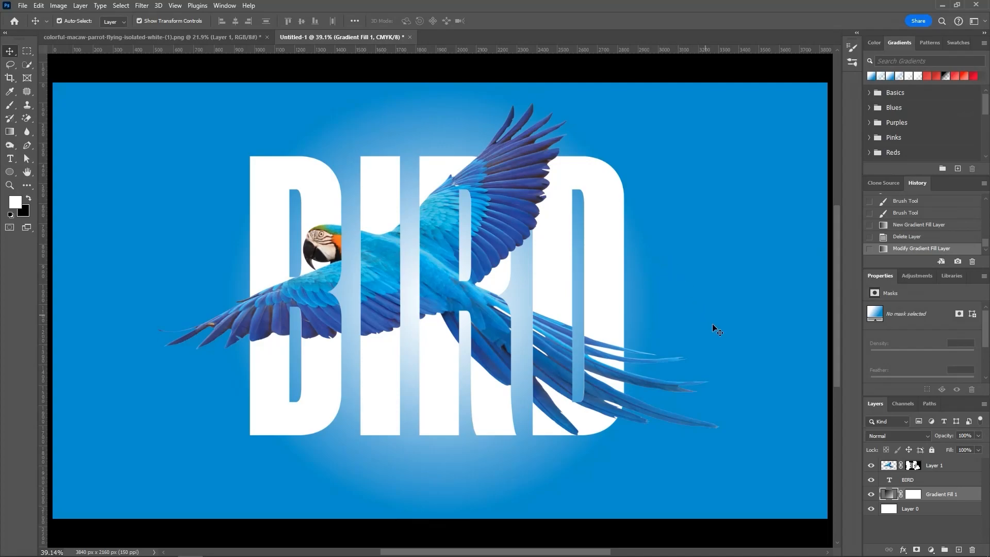
Add a text layer reading "Colourful" on the blue area beside the letter B
{"action": "left_click", "coordinate": [10, 158]}
{"action": "left_click", "coordinate": [189, 222]}
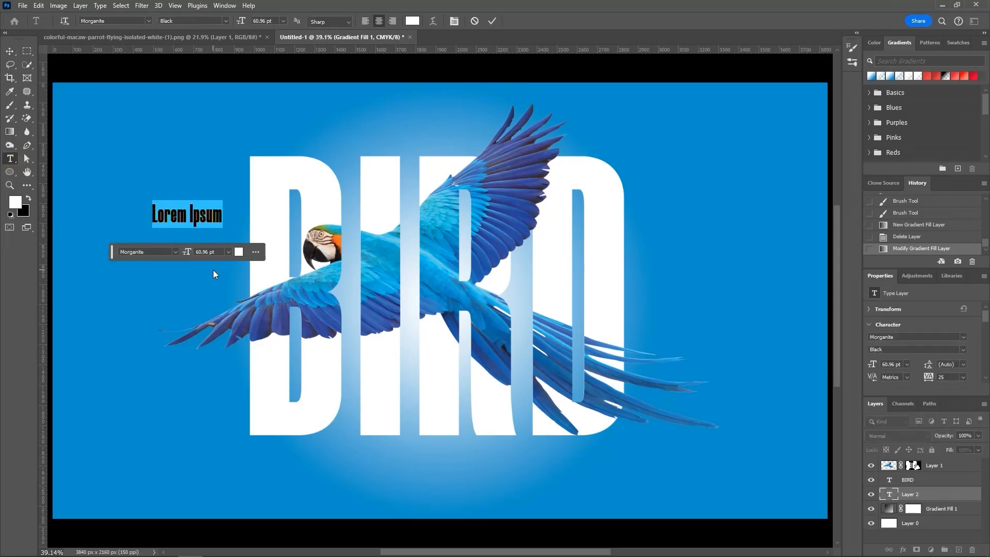
{"action": "type", "text": "Colourful"}
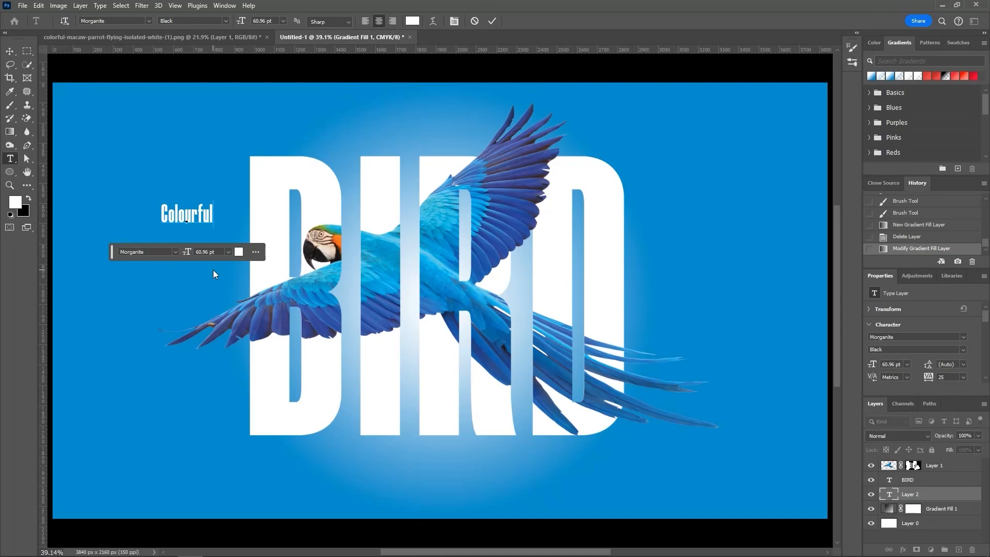
{"action": "left_click", "coordinate": [492, 21]}
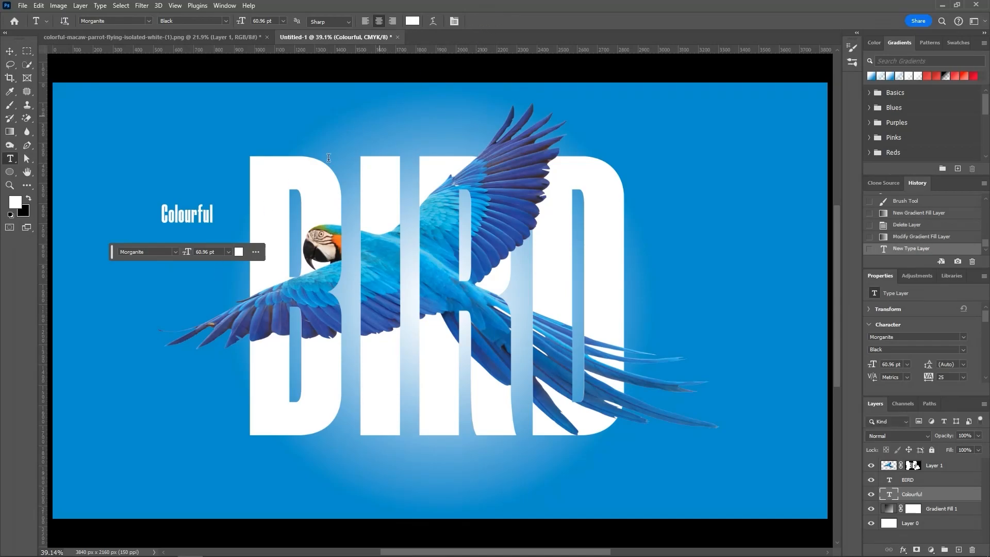
Move the "Colourful" text above the letter B and left-align its paragraph
{"action": "left_click", "coordinate": [10, 51]}
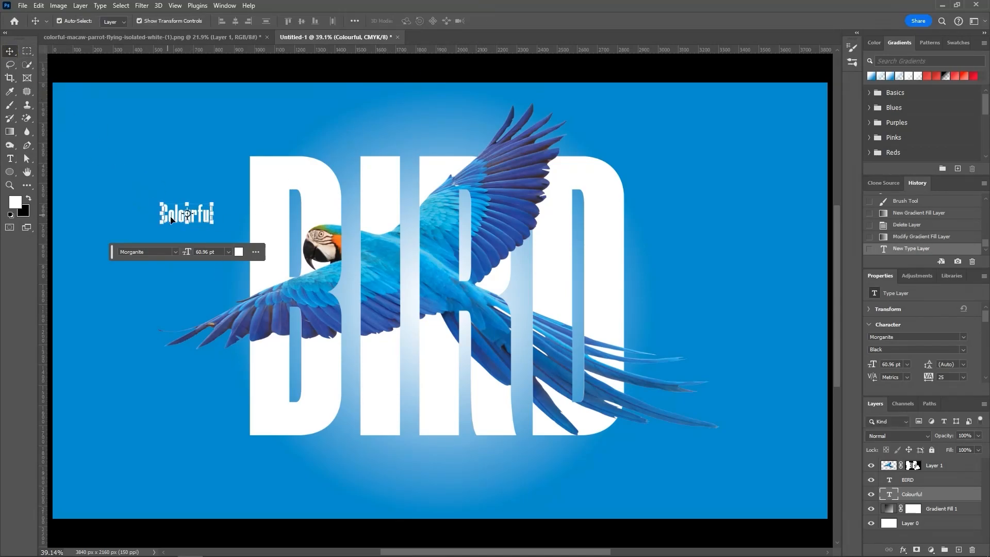
{"action": "left_click_drag", "start_coordinate": [174, 220], "coordinate": [261, 143]}
{"action": "scroll", "coordinate": [964, 354], "scroll_direction": "down", "scroll_amount": 5}
{"action": "left_click", "coordinate": [873, 352]}
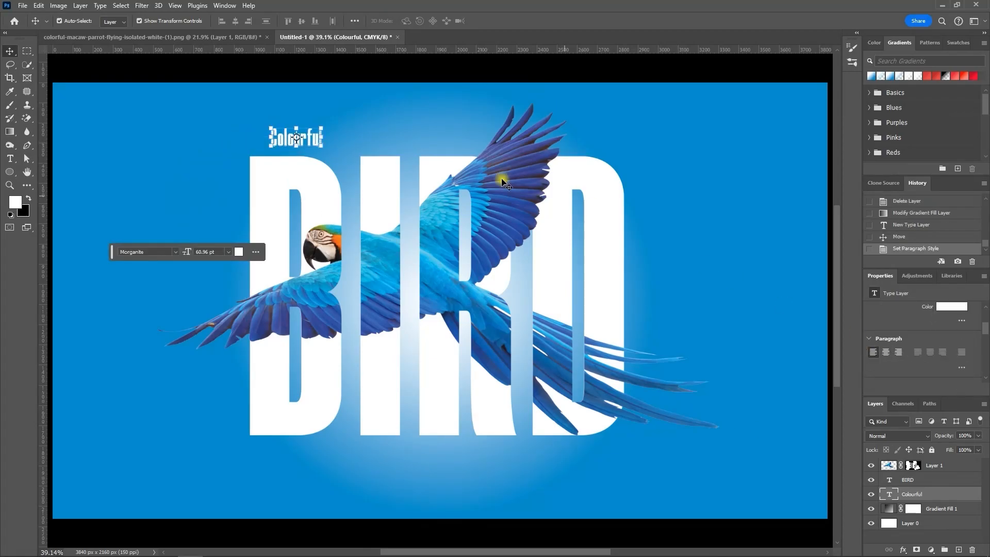
Scale the "Colourful" text to about 155% and line up its left edge with the left edge of the B
{"action": "left_click", "coordinate": [270, 138]}
{"action": "mouse_move", "coordinate": [270, 138]}
{"action": "left_mouse_down"}
{"action": "mouse_move", "coordinate": [242, 137]}
{"action": "mouse_move", "coordinate": [251, 138]}
{"action": "left_mouse_up"}
{"action": "mouse_move", "coordinate": [322, 143]}
{"action": "left_mouse_down"}
{"action": "mouse_move", "coordinate": [332, 139]}
{"action": "mouse_move", "coordinate": [309, 138]}
{"action": "left_mouse_up"}
{"action": "key", "text": "Right"}
{"action": "key", "text": "Right"}
{"action": "key", "text": "Right"}
{"action": "key", "text": "Right"}
{"action": "key", "text": "Right"}
{"action": "key", "text": "Right"}
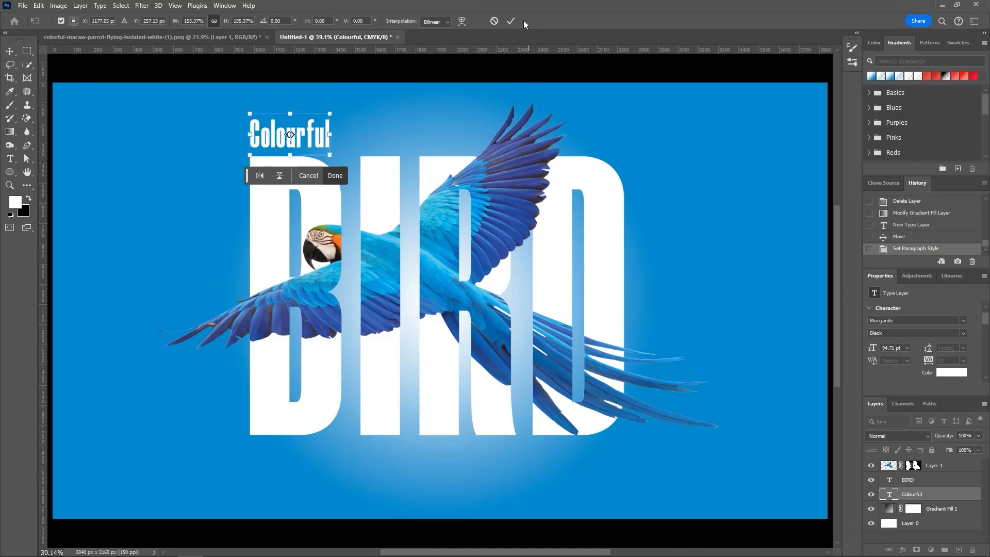
{"action": "left_click", "coordinate": [509, 20]}
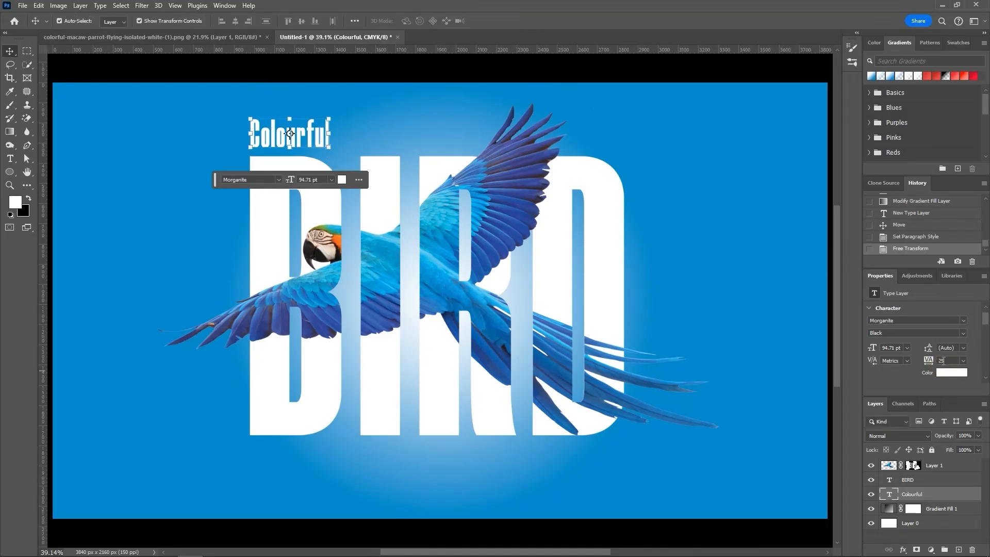
Set the tracking of the "Colourful" text to 100
{"action": "left_click_drag", "start_coordinate": [930, 360], "coordinate": [929, 359]}
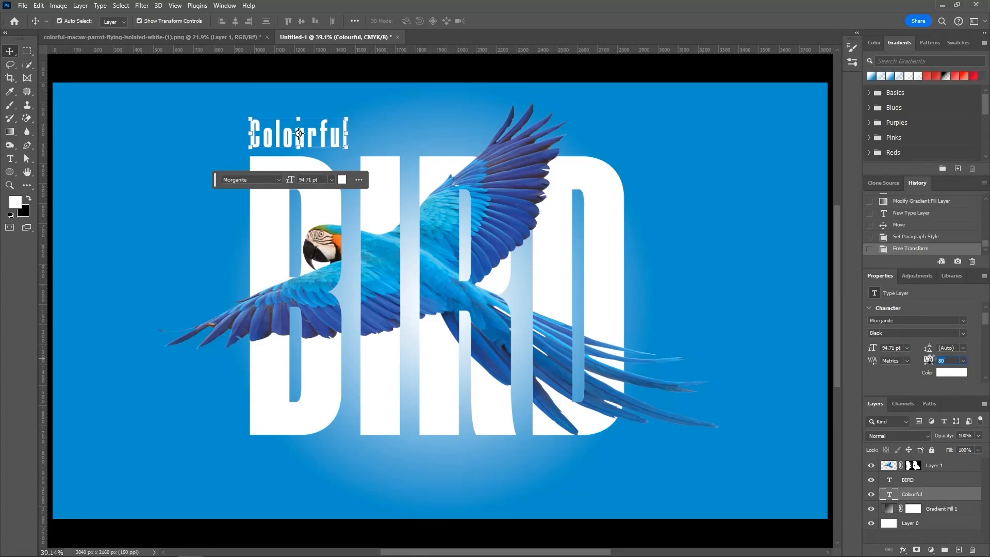
{"action": "left_click_drag", "start_coordinate": [929, 358], "coordinate": [931, 360]}
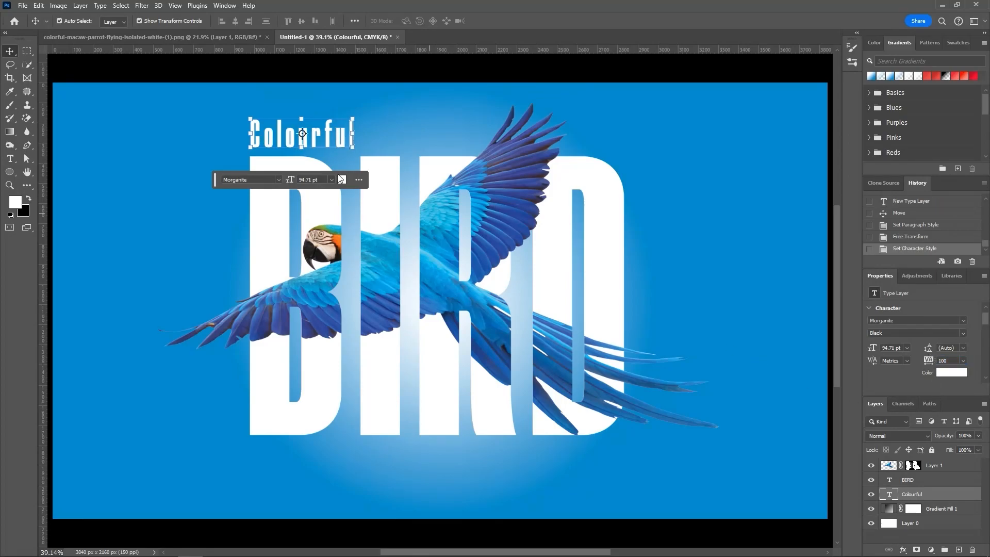
{"action": "left_click", "coordinate": [156, 149]}
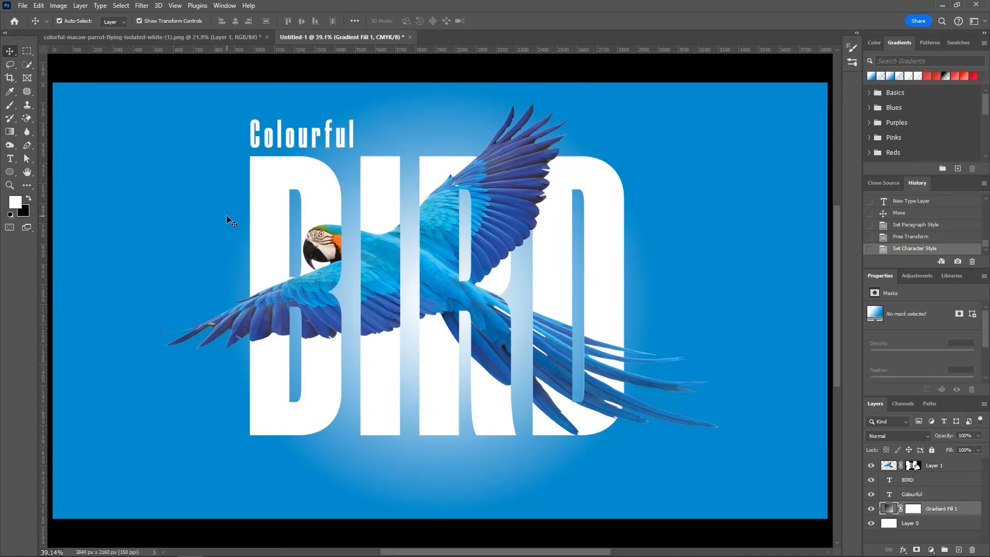
{"action": "scroll", "coordinate": [227, 215], "scroll_direction": "down", "scroll_amount": 1}
{"action": "left_click", "coordinate": [10, 158]}
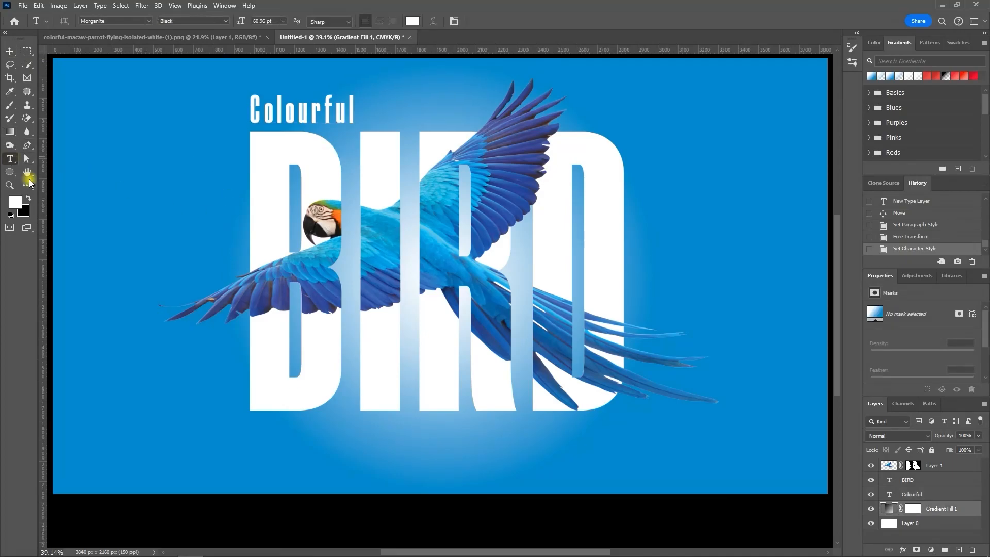
{"action": "left_click", "coordinate": [411, 437]}
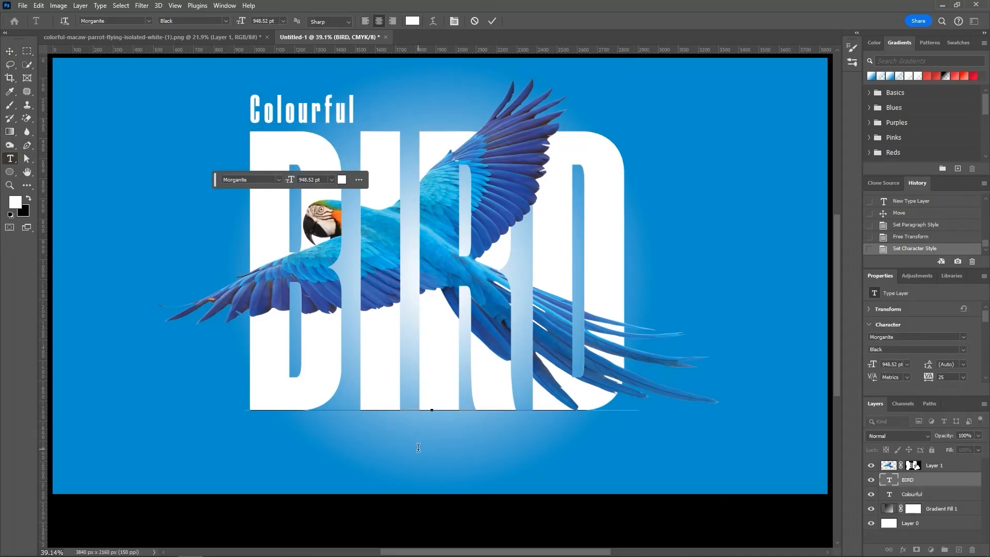
{"action": "left_click", "coordinate": [492, 21]}
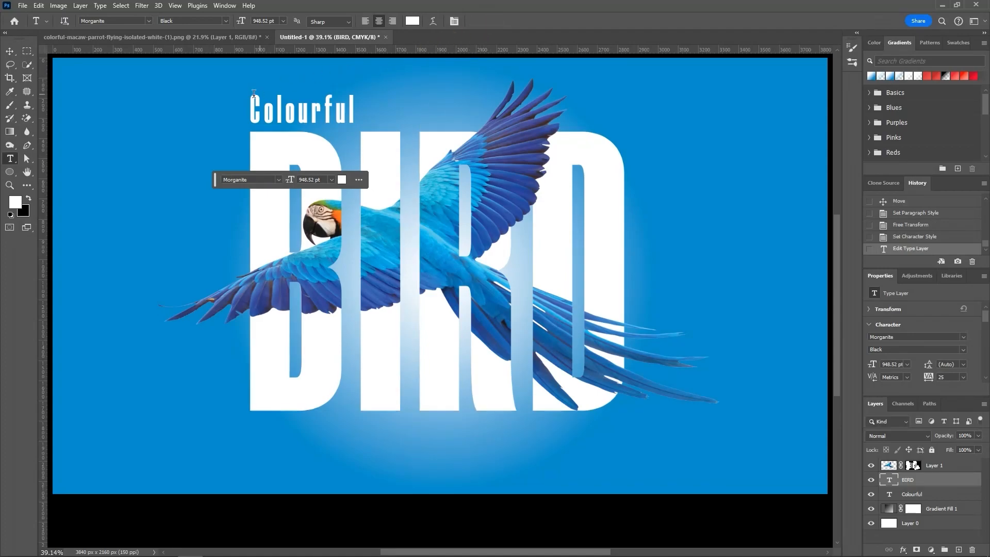
{"action": "left_click", "coordinate": [9, 51]}
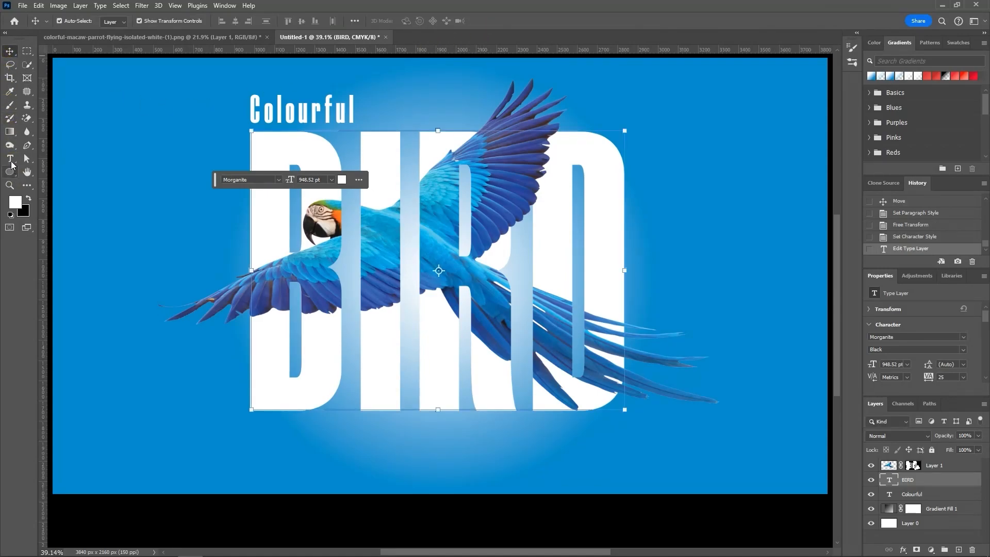
{"action": "left_click", "coordinate": [274, 110]}
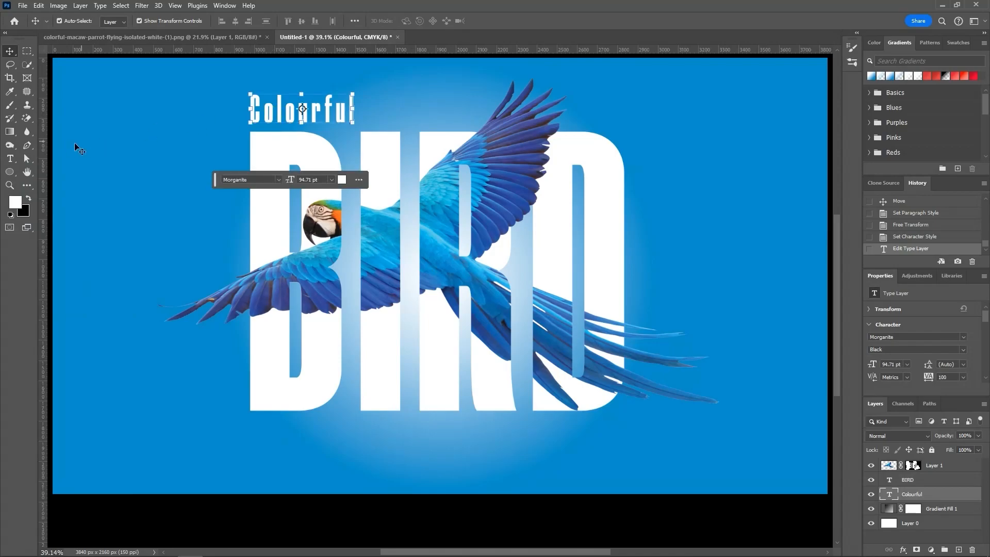
Add a text layer reading "MACAW PARROT" on the blue area below the BIRD letters
{"action": "left_click", "coordinate": [13, 163]}
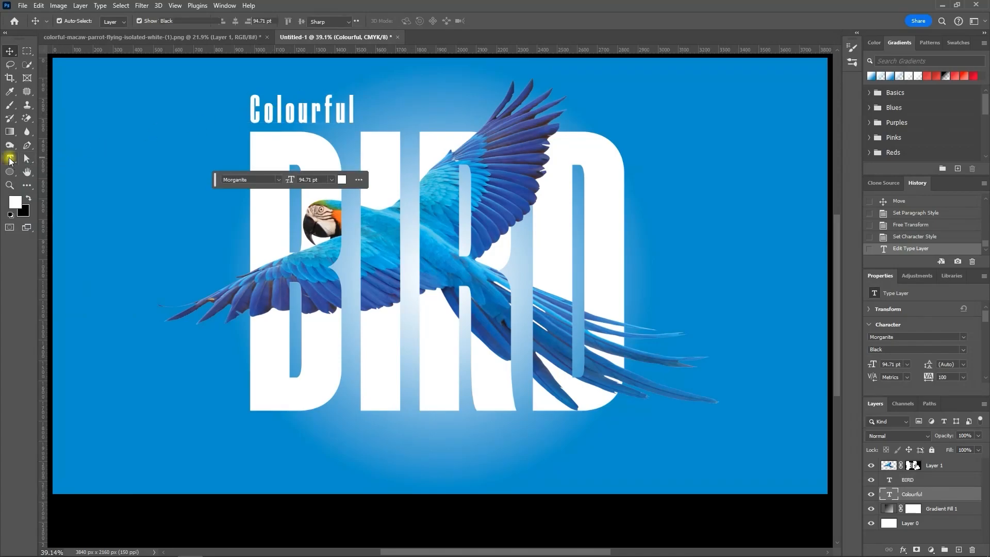
{"action": "left_click", "coordinate": [186, 464]}
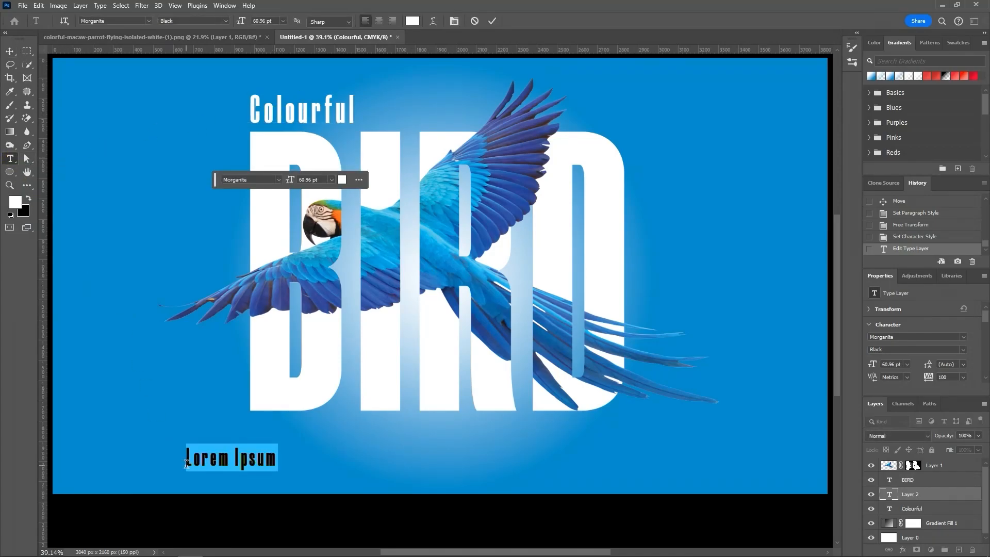
{"action": "type", "text": "MACA"}
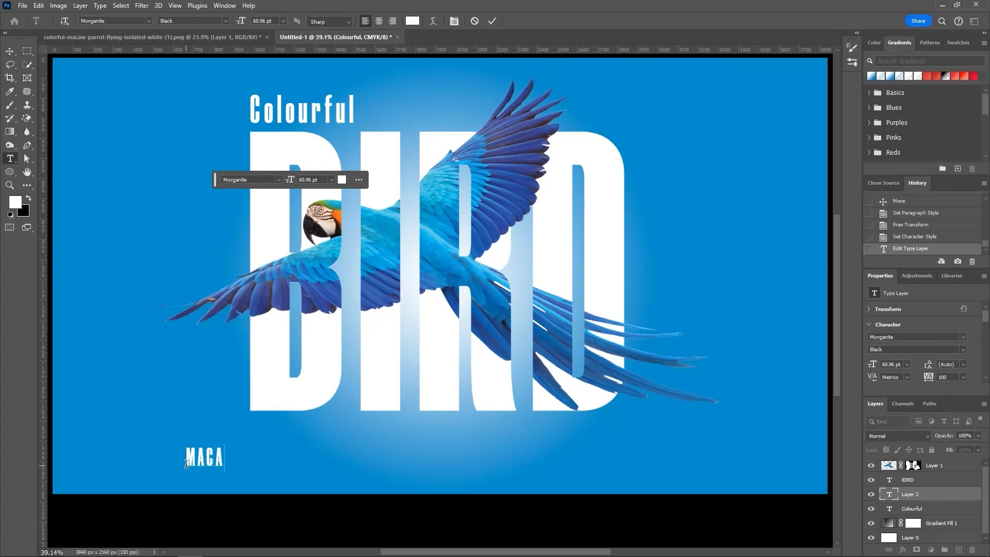
{"action": "type", "text": "W PARROT"}
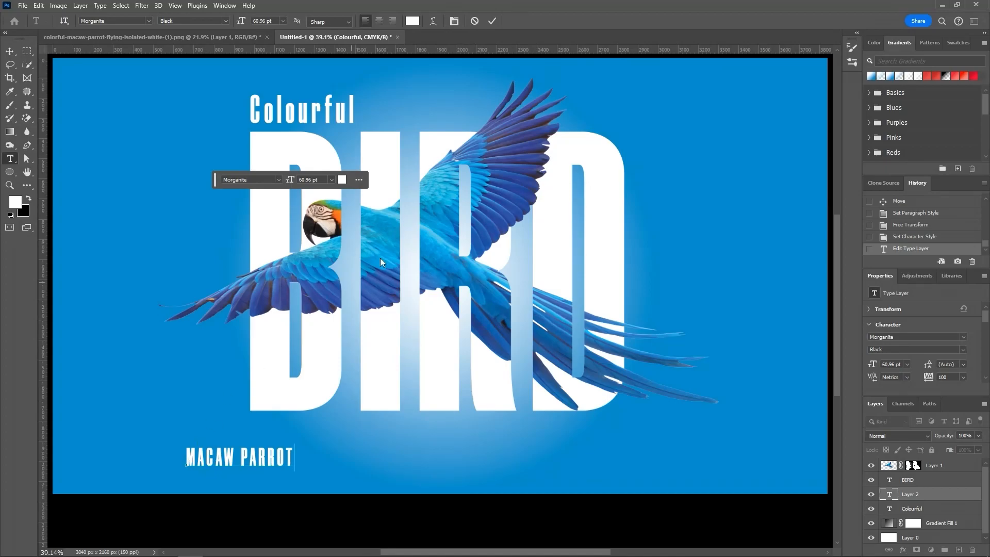
{"action": "left_click", "coordinate": [493, 22]}
Center the "MACAW PARROT" text horizontally on the canvas and move it up closer to the BIRD letters
{"action": "key", "text": "v"}
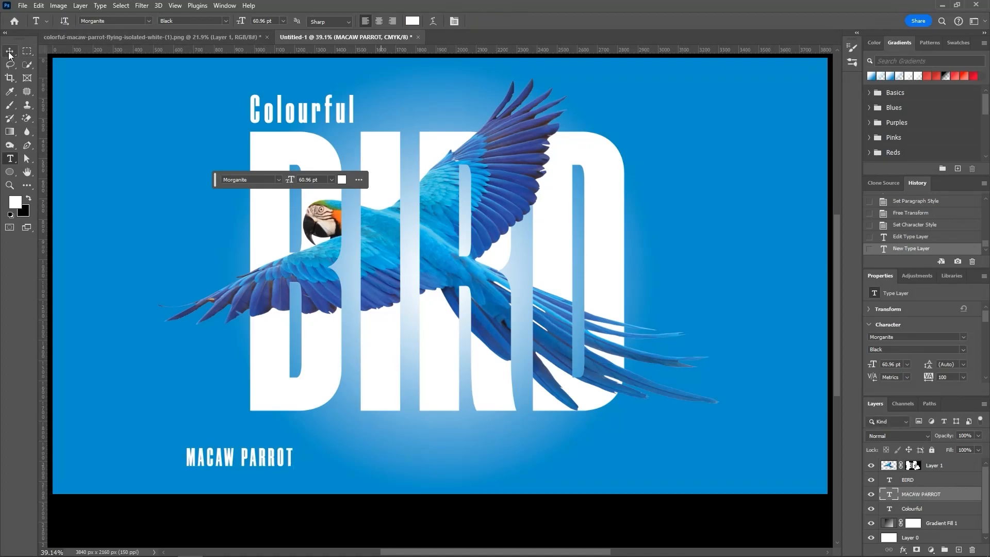
{"action": "left_click", "coordinate": [120, 6]}
{"action": "left_click", "coordinate": [124, 16]}
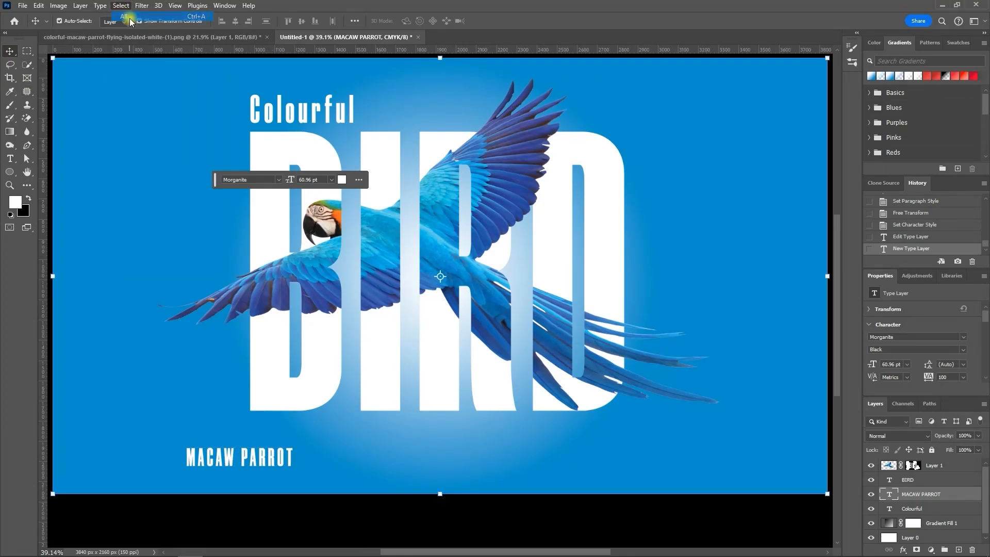
{"action": "left_click", "coordinate": [235, 20]}
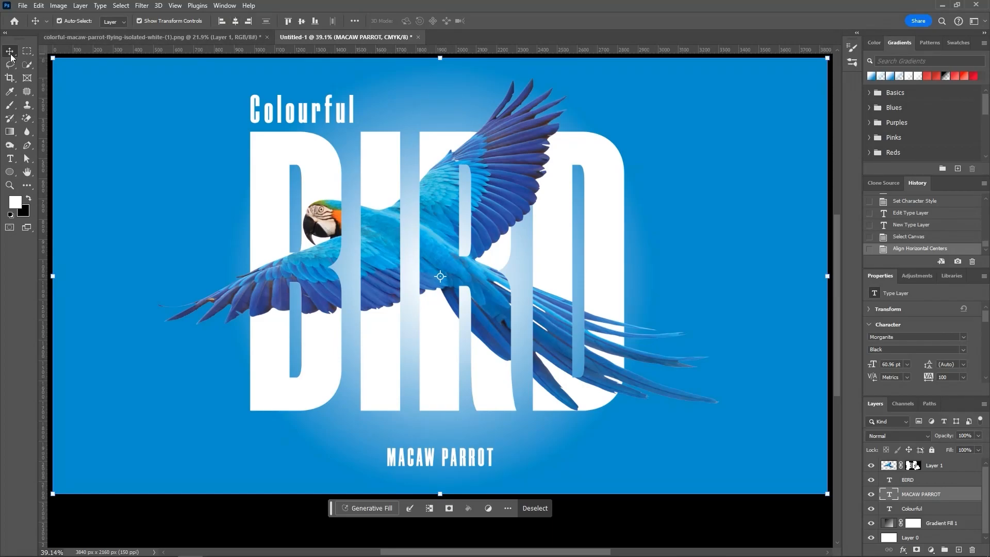
{"action": "left_click", "coordinate": [122, 6]}
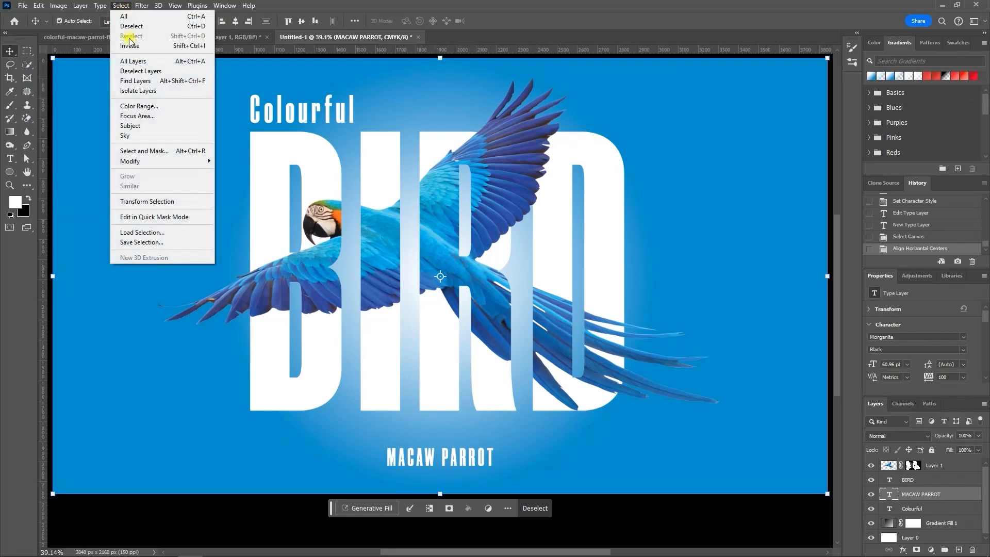
{"action": "left_click", "coordinate": [135, 26]}
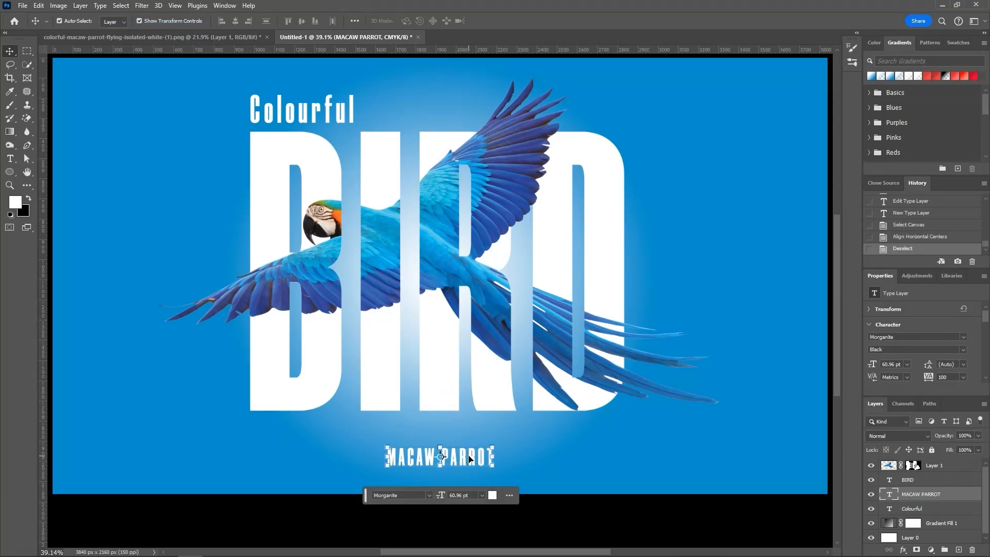
{"action": "left_click_drag", "start_coordinate": [465, 460], "coordinate": [465, 443]}
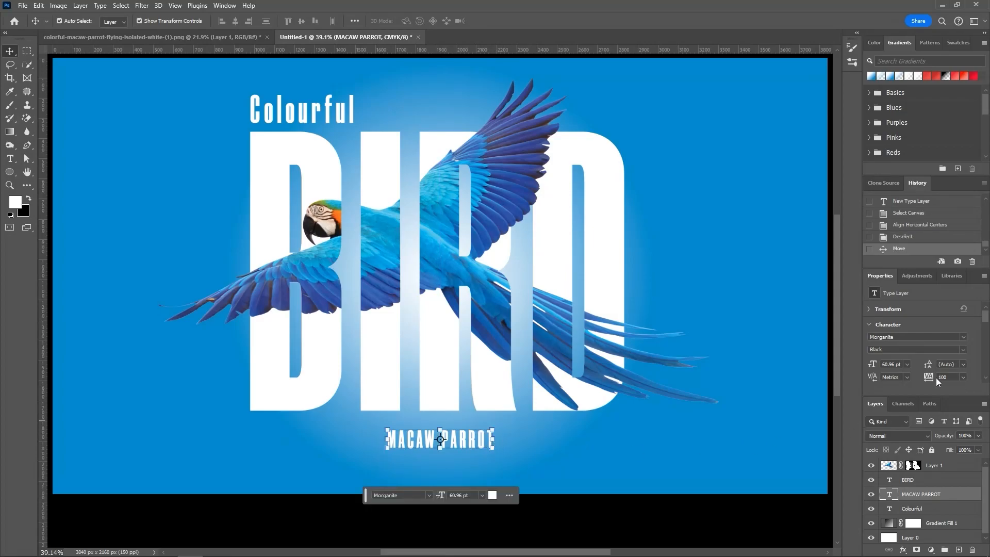
Try a tracking of 380 on the "MACAW PARROT" text and undo it
{"action": "left_click_drag", "start_coordinate": [936, 379], "coordinate": [945, 380]}
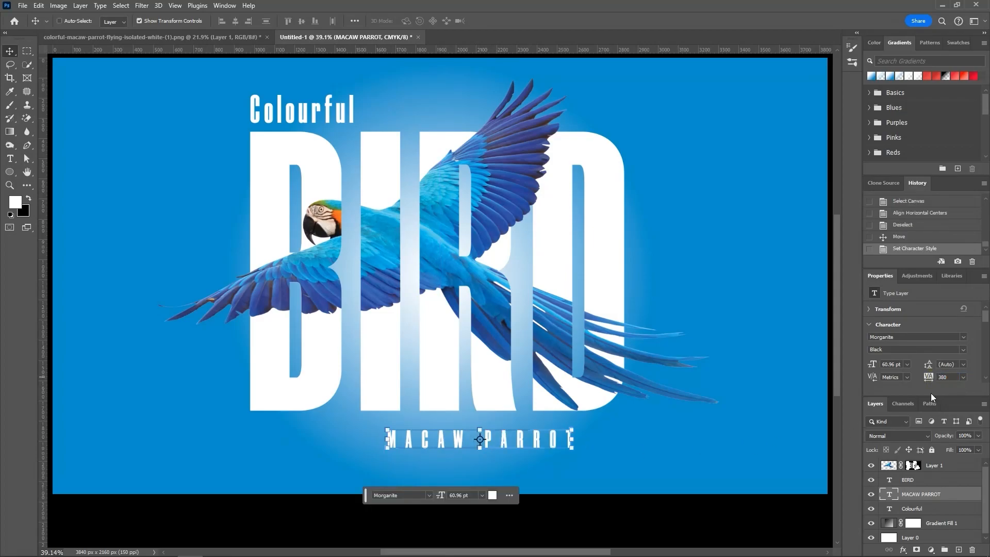
{"action": "key", "text": "ctrl+z"}
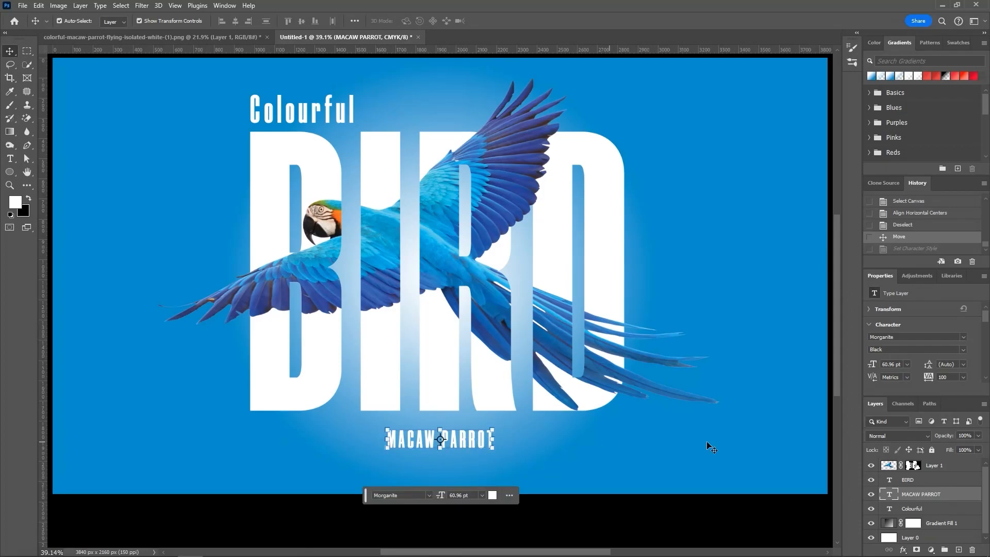
Center-align the paragraph of the "MACAW PARROT" text and realign the text to the canvas's horizontal center
{"action": "scroll", "coordinate": [979, 374], "scroll_direction": "down", "scroll_amount": 1}
{"action": "scroll", "coordinate": [979, 375], "scroll_direction": "down", "scroll_amount": 2}
{"action": "left_click", "coordinate": [898, 335]}
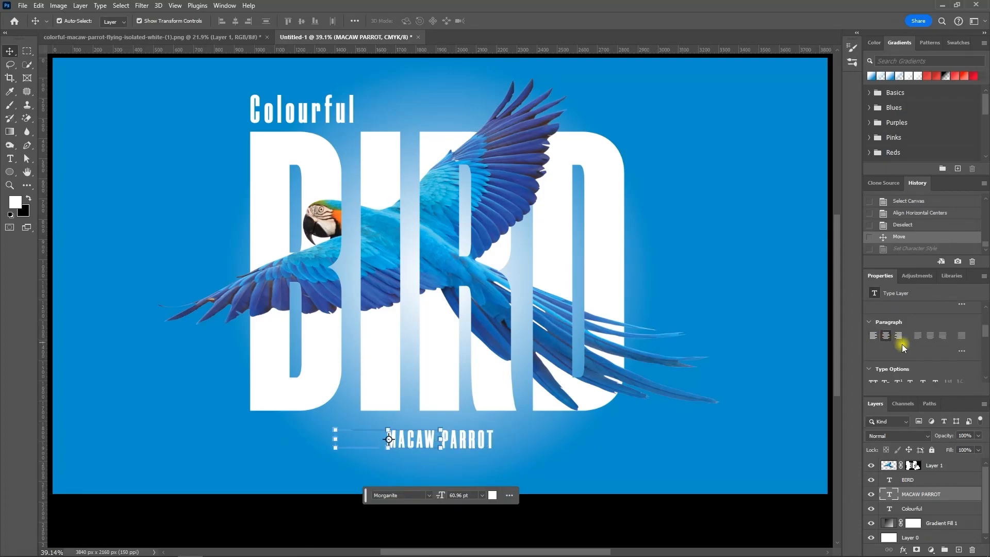
{"action": "left_click", "coordinate": [121, 5]}
{"action": "left_click", "coordinate": [124, 16]}
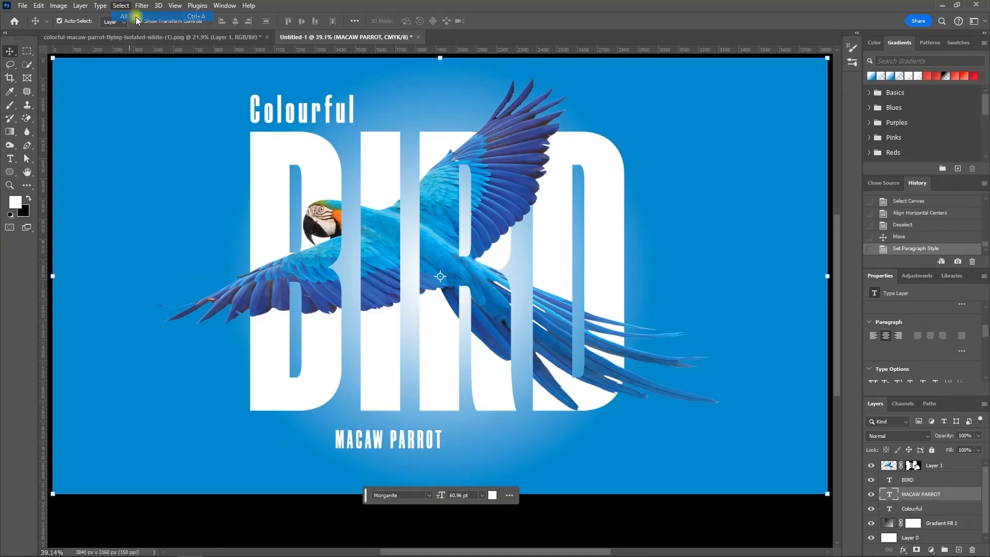
{"action": "left_click", "coordinate": [236, 21]}
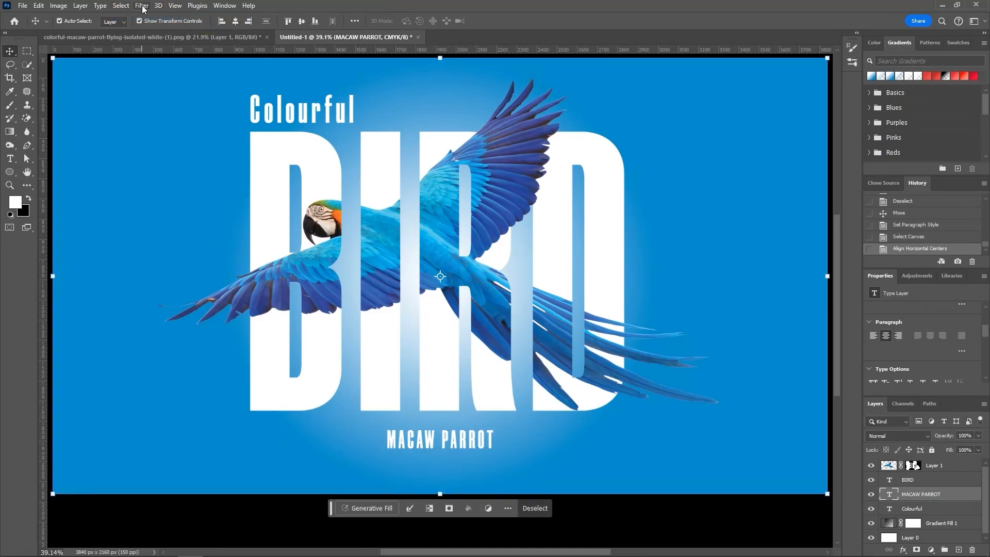
{"action": "left_click", "coordinate": [121, 5]}
{"action": "left_click", "coordinate": [126, 28]}
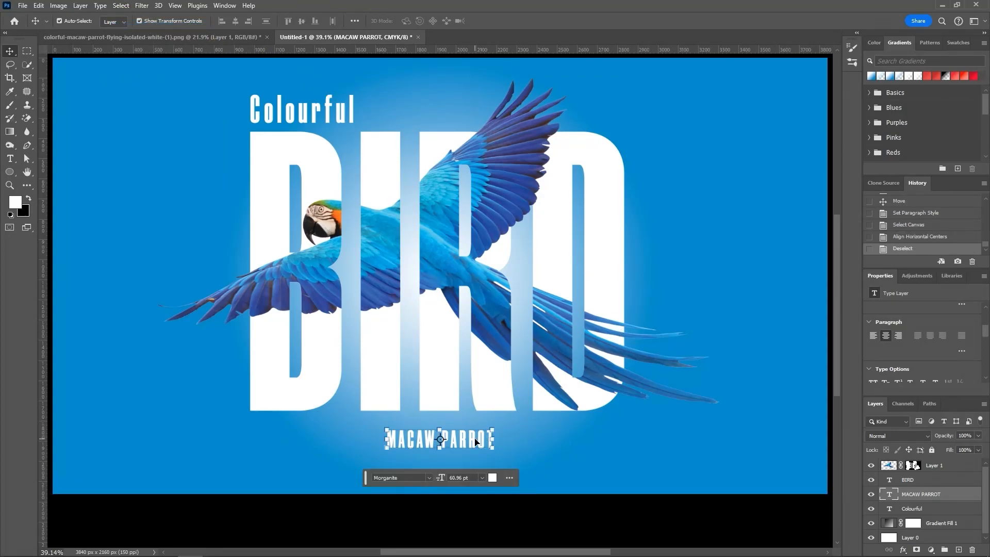
Set the "MACAW PARROT" tracking to 860 and scale the text to about 115% so it spans the width of BIRD
{"action": "scroll", "coordinate": [938, 340], "scroll_direction": "up", "scroll_amount": 3}
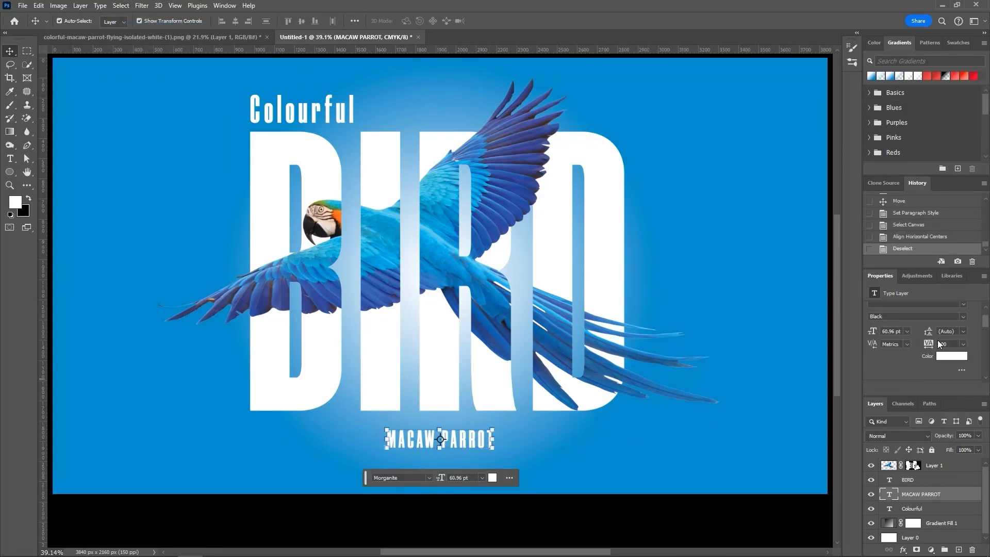
{"action": "left_click_drag", "start_coordinate": [929, 343], "coordinate": [949, 342]}
{"action": "left_click_drag", "start_coordinate": [290, 439], "coordinate": [251, 440]}
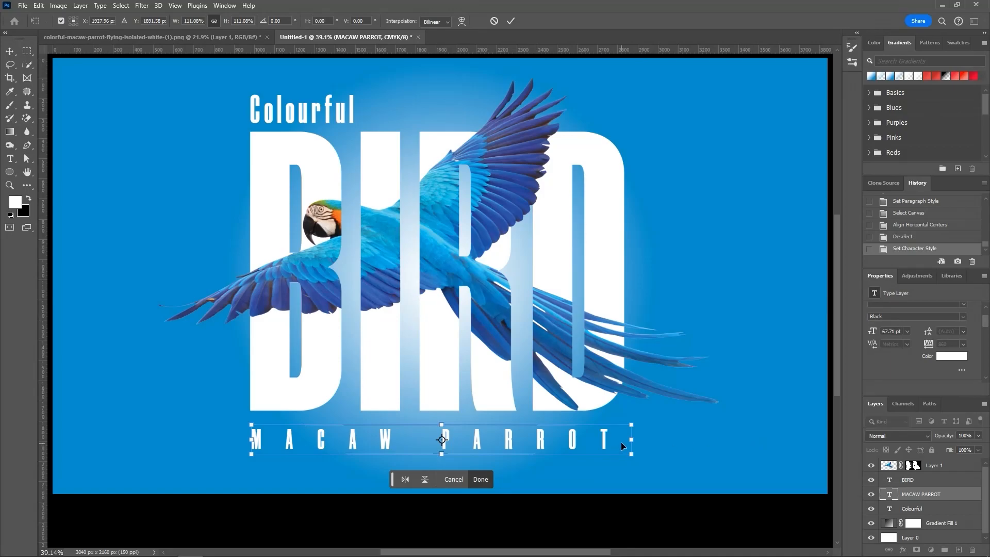
{"action": "left_click_drag", "start_coordinate": [630, 439], "coordinate": [644, 437]}
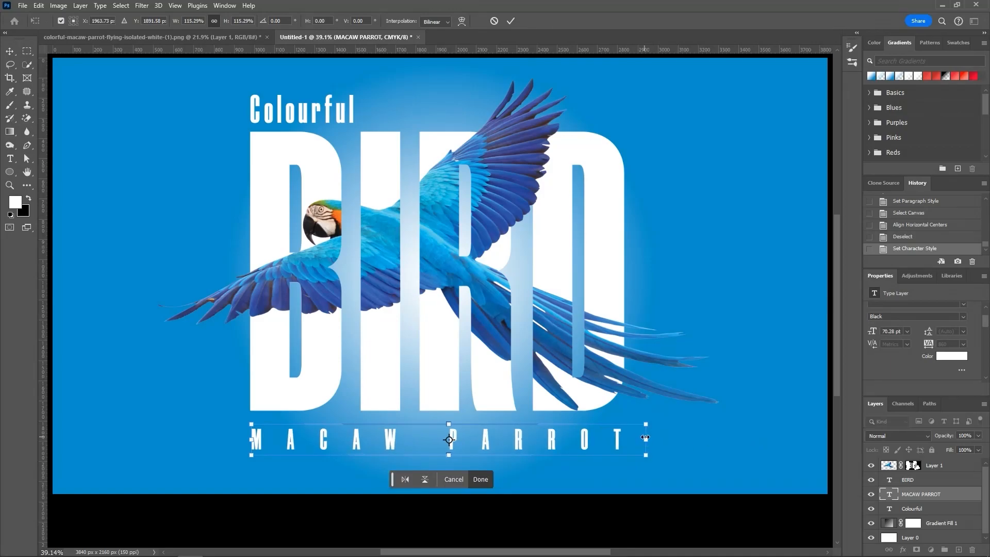
{"action": "left_click", "coordinate": [512, 20]}
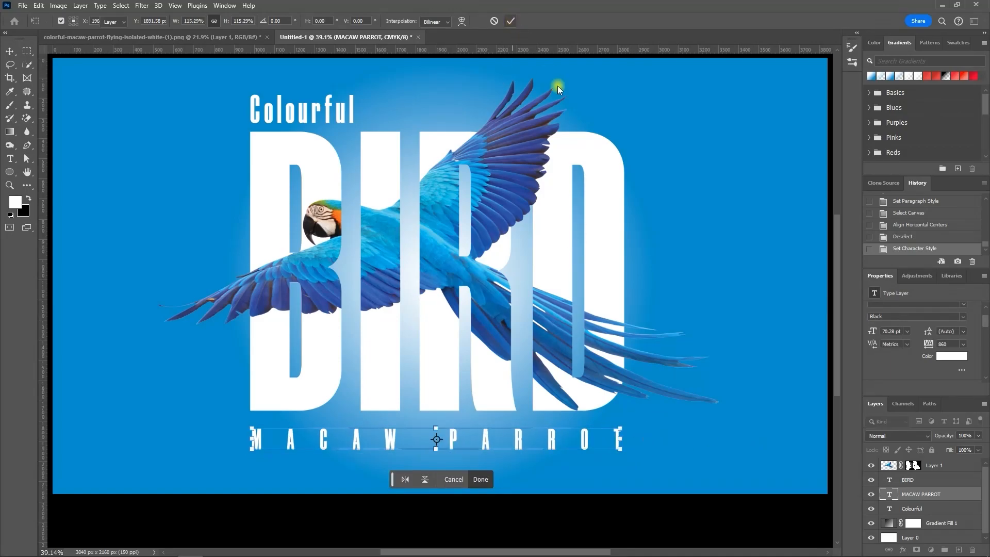
{"action": "left_click", "coordinate": [700, 303]}
{"action": "scroll", "coordinate": [700, 304], "scroll_direction": "up", "scroll_amount": 1}
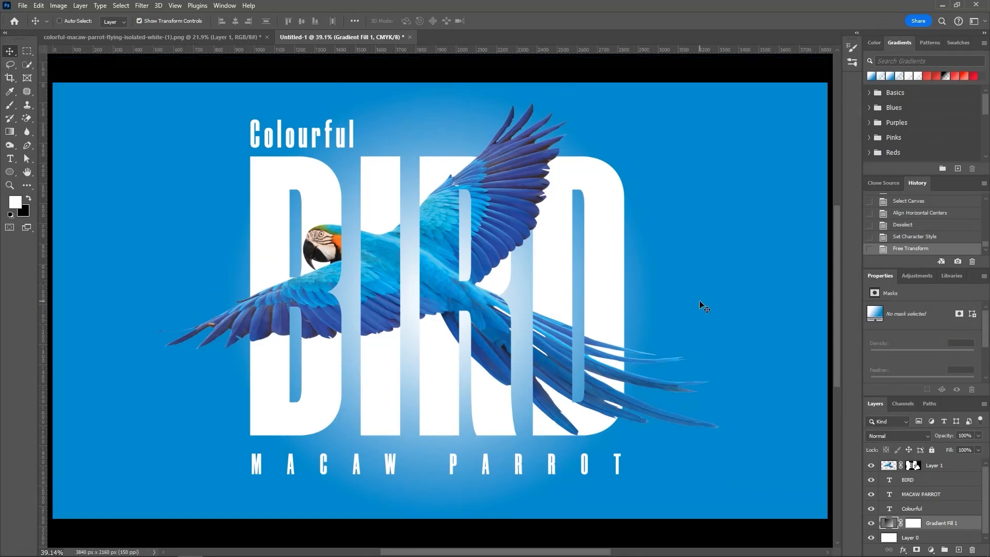